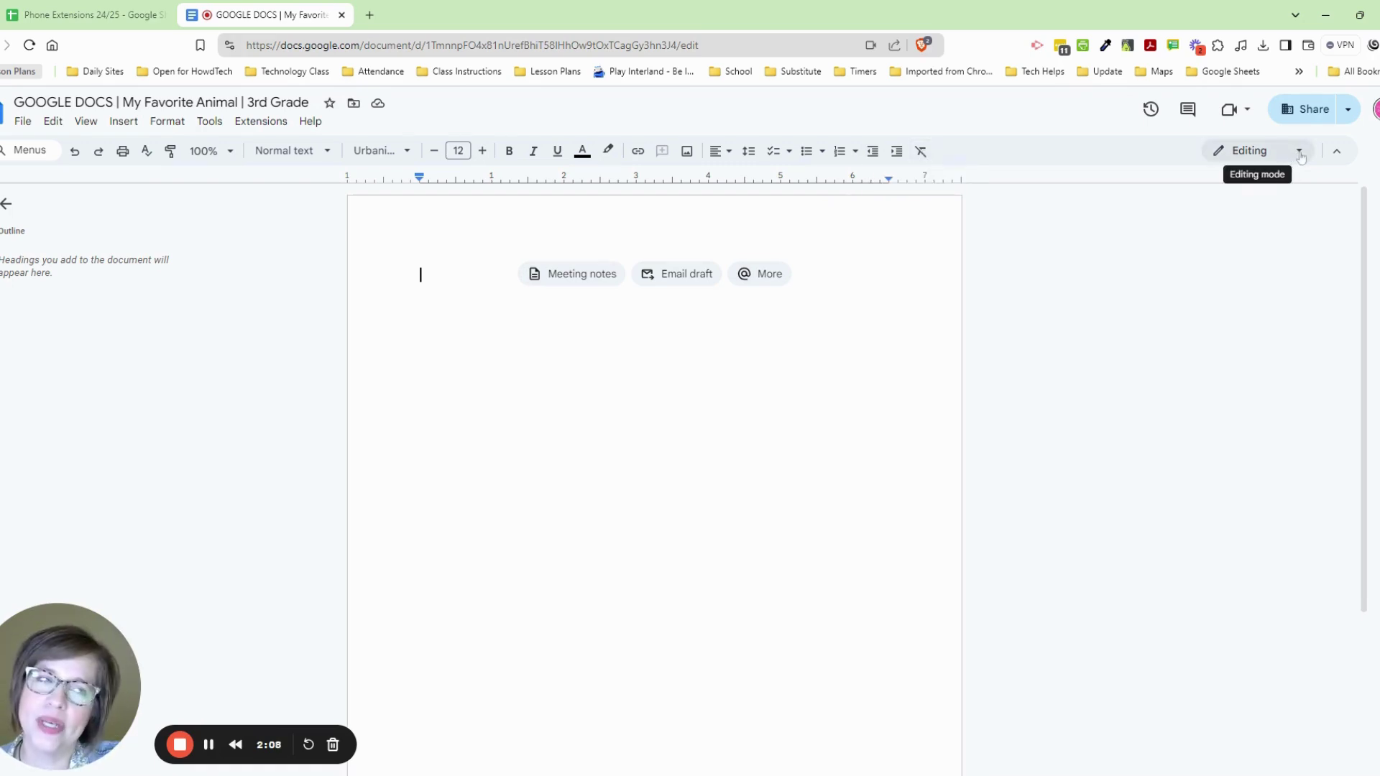
# Keep the document in Editing mode, then collapse and restore the menu bar
pyautogui.click(1297, 153)
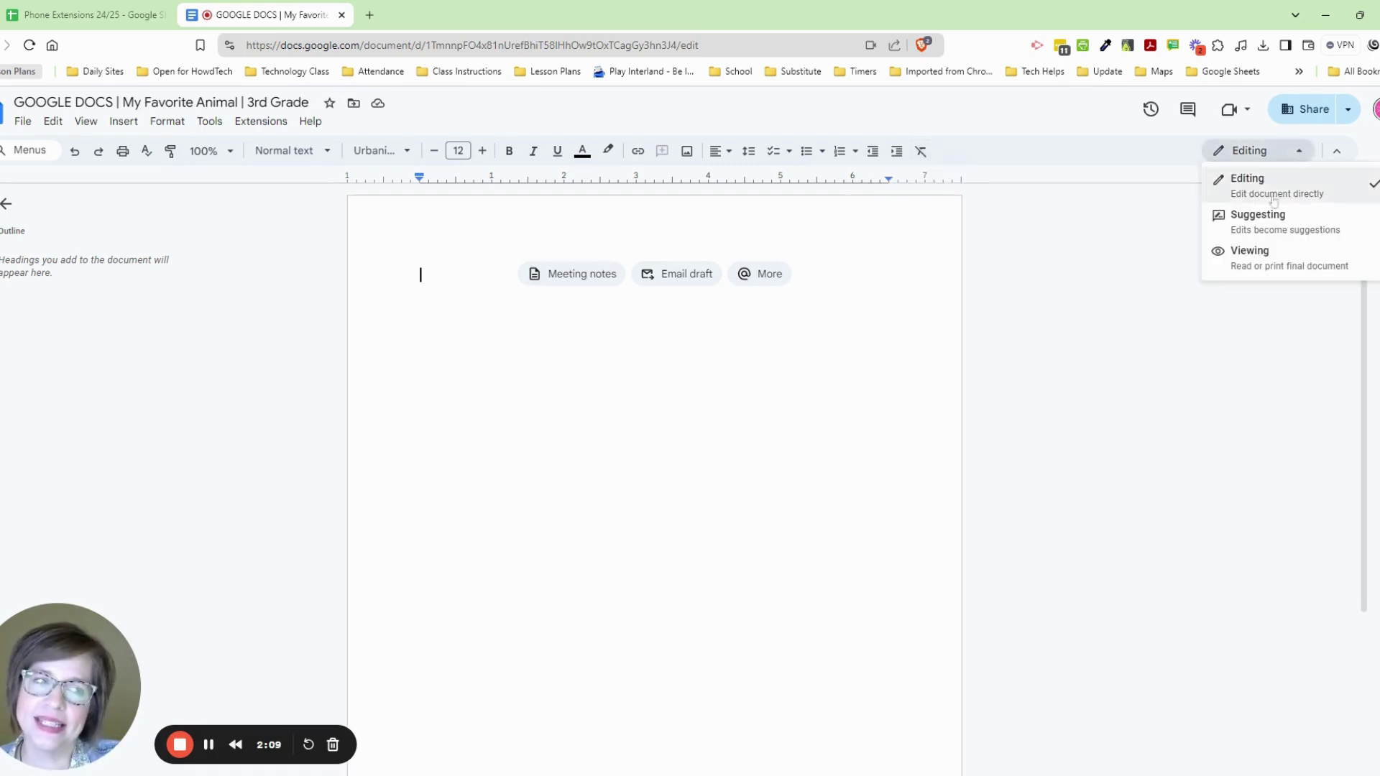
pyautogui.click(1272, 184)
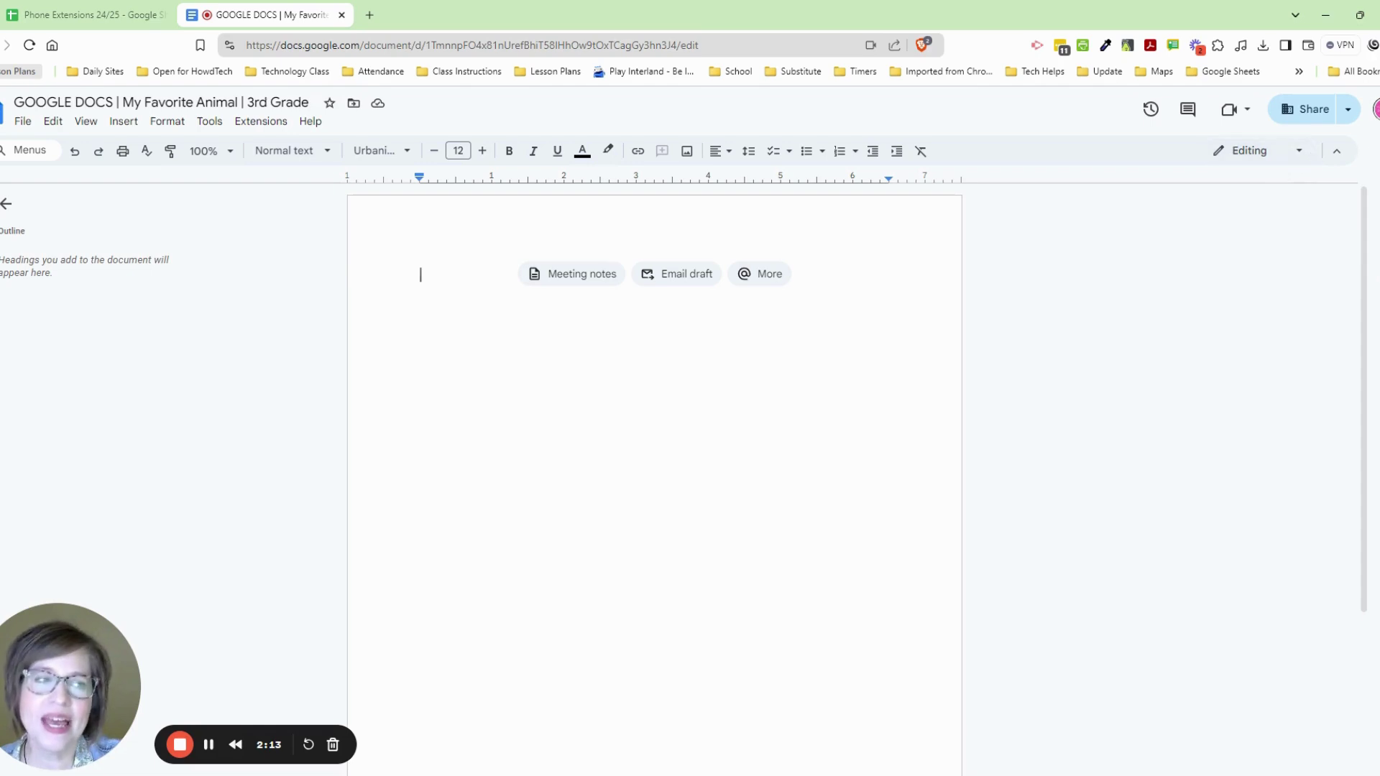
pyautogui.click(1340, 156)
pyautogui.click(1340, 105)
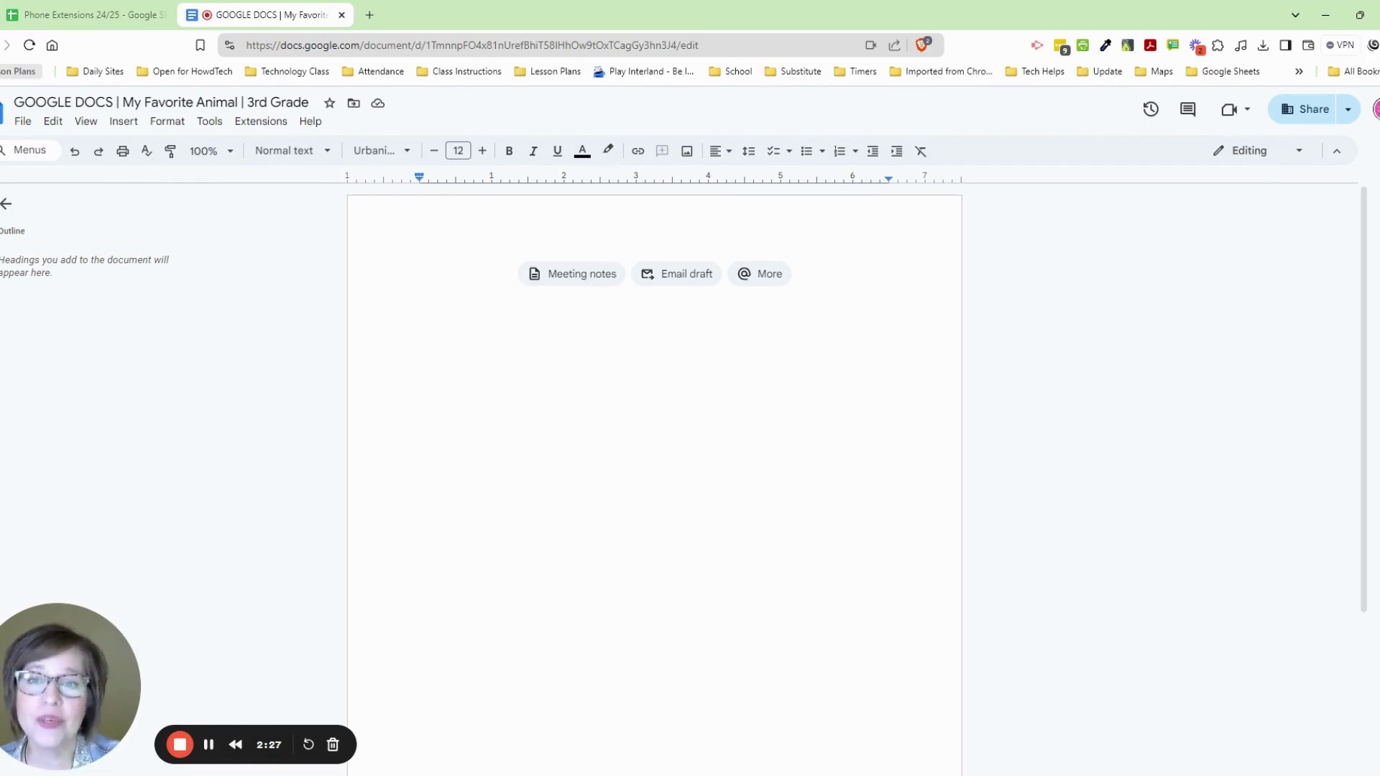
# Apply the Title style and type the title 'About My Favorite Animal', correcting the typo
pyautogui.click(327, 152)
pyautogui.moveTo(326, 204)
pyautogui.moveTo(309, 248)
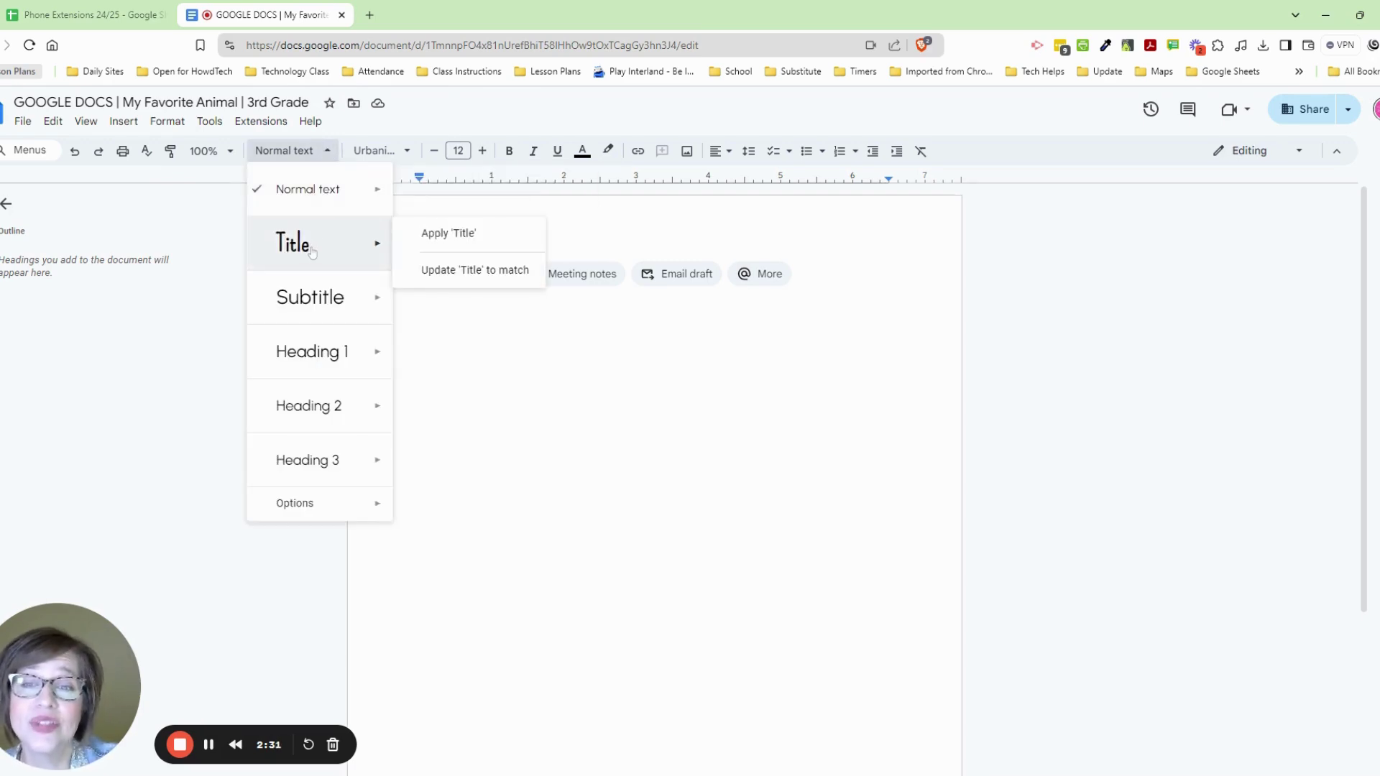
pyautogui.click(310, 254)
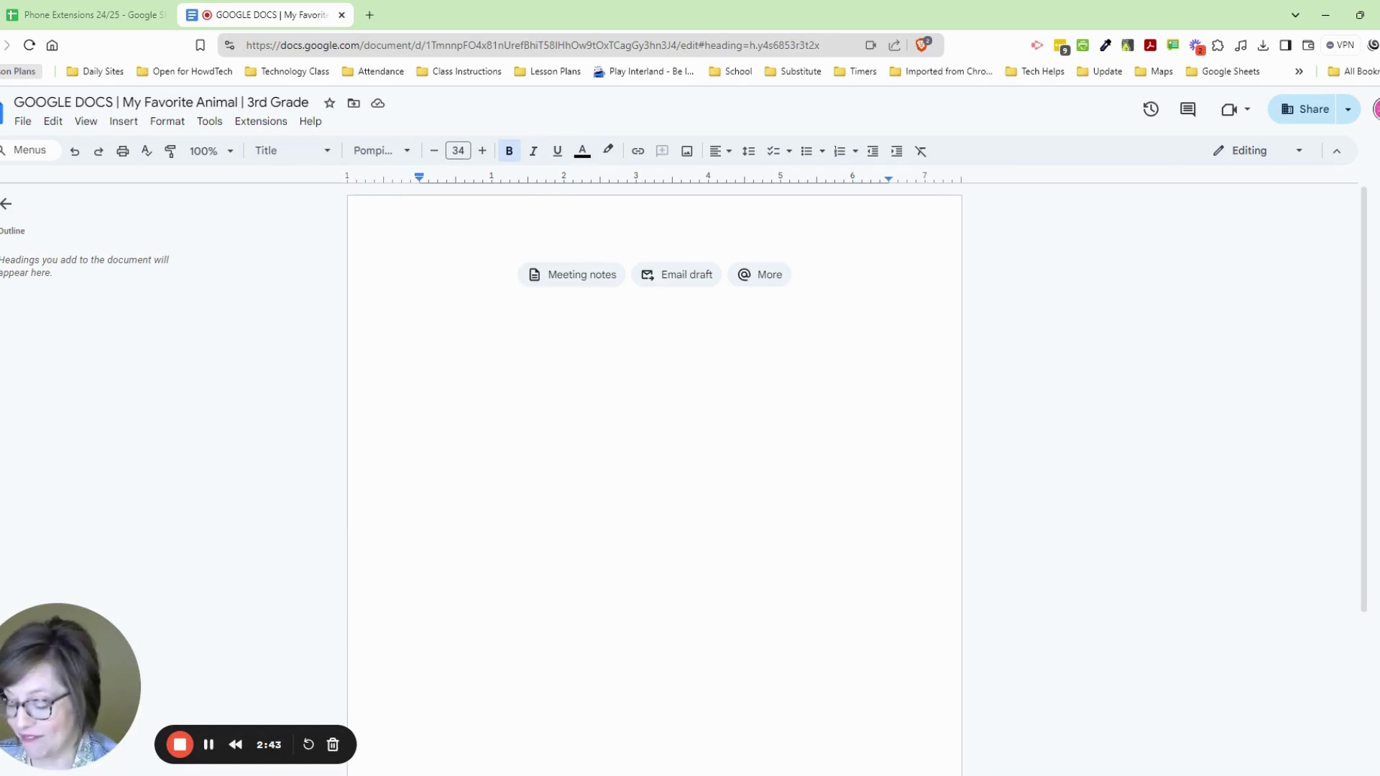
pyautogui.write('About M')
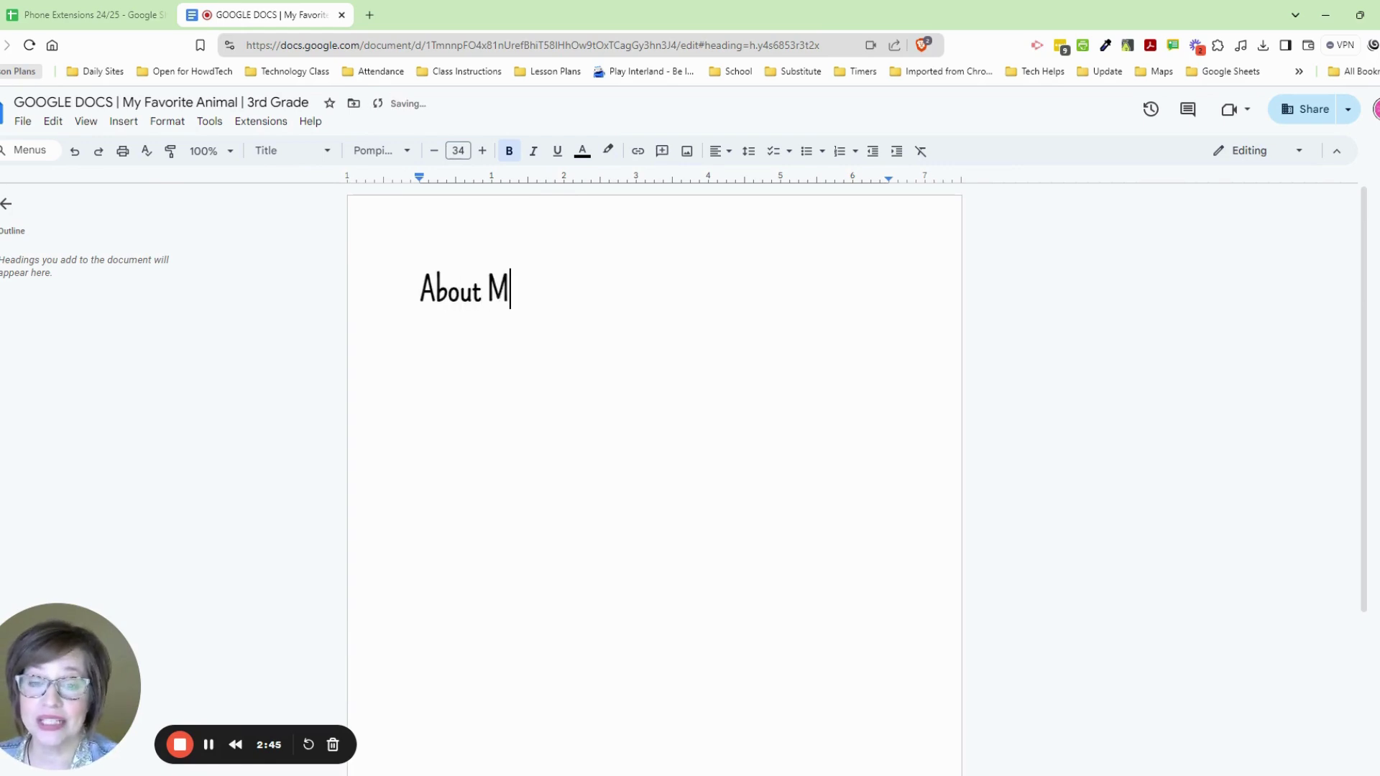
pyautogui.write('y Favorit ')
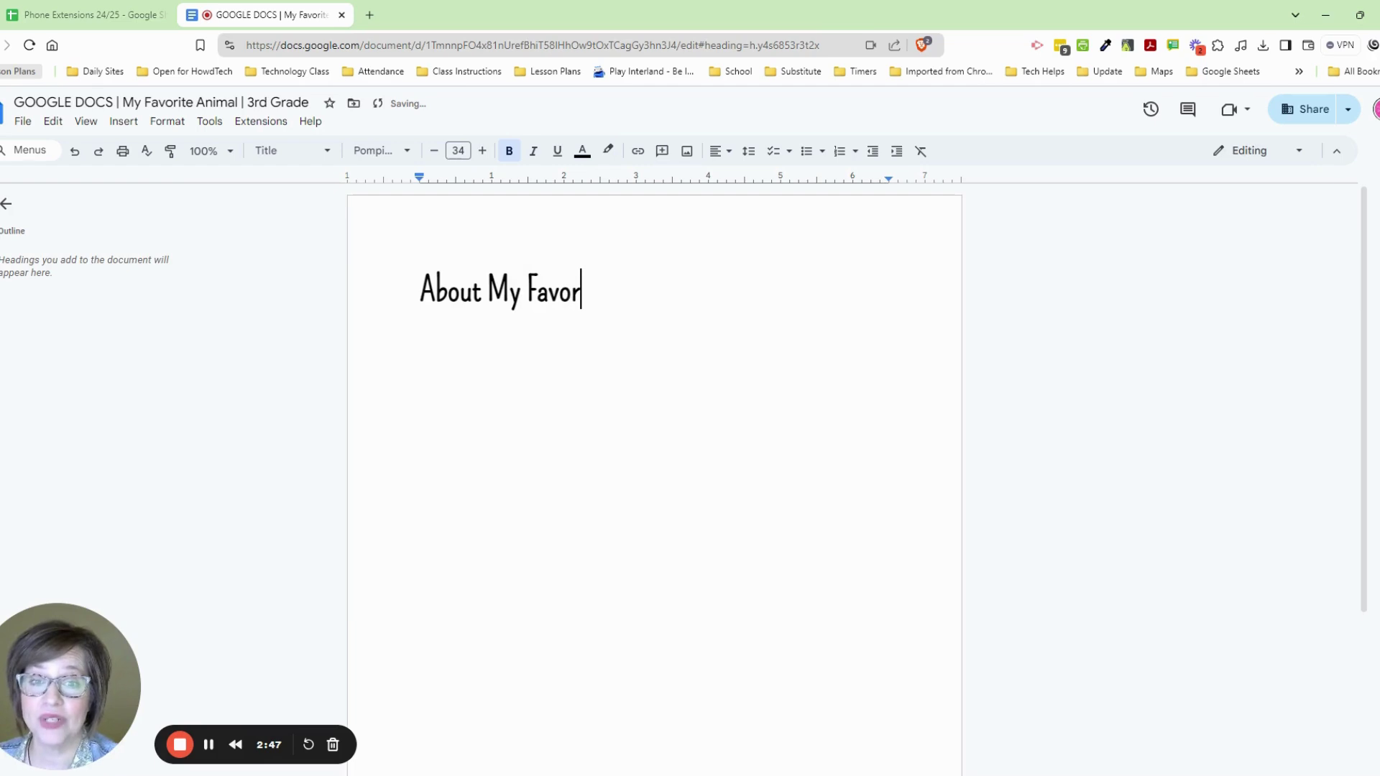
pyautogui.write('A')
pyautogui.press('BackSpace')
pyautogui.press('BackSpace')
pyautogui.write('e Animal')
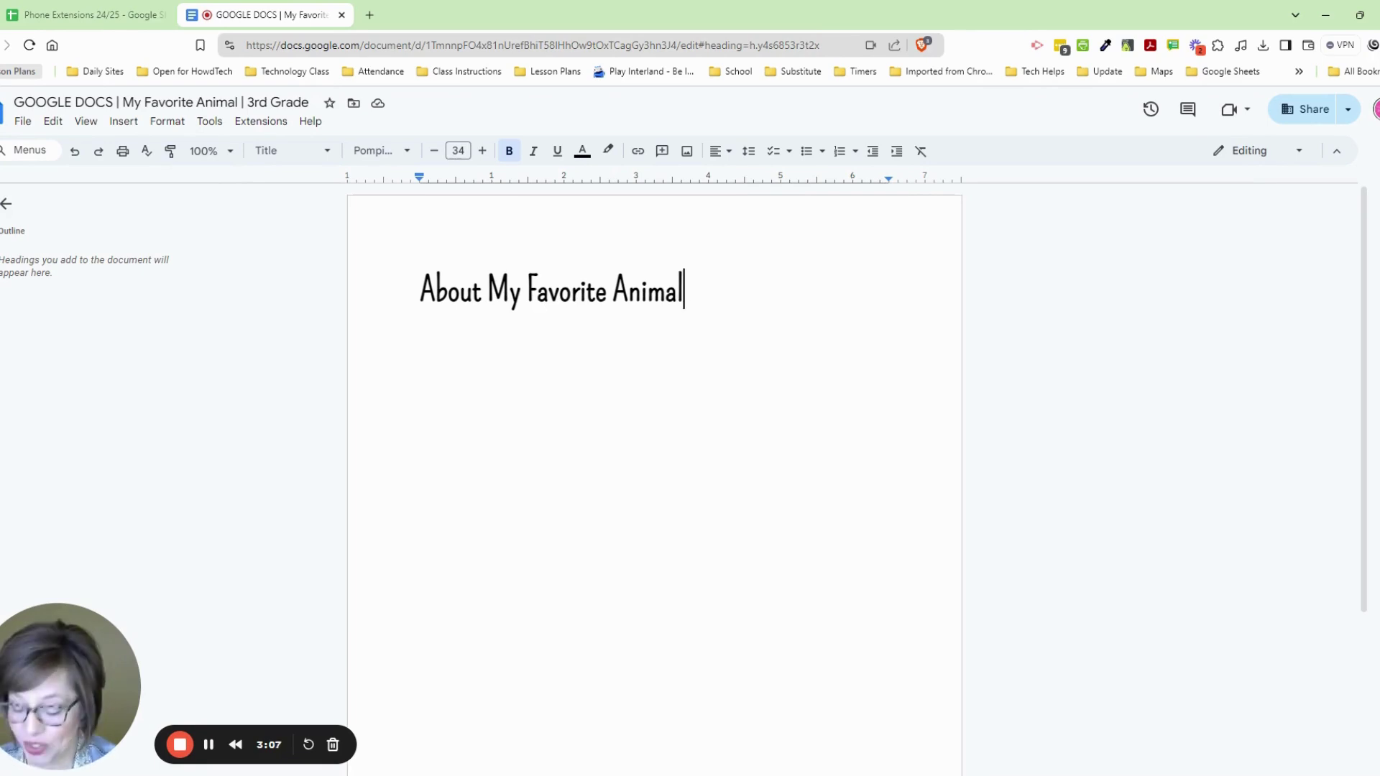
# Add an empty line below the title and give it the Heading 2 style
pyautogui.press('Return')
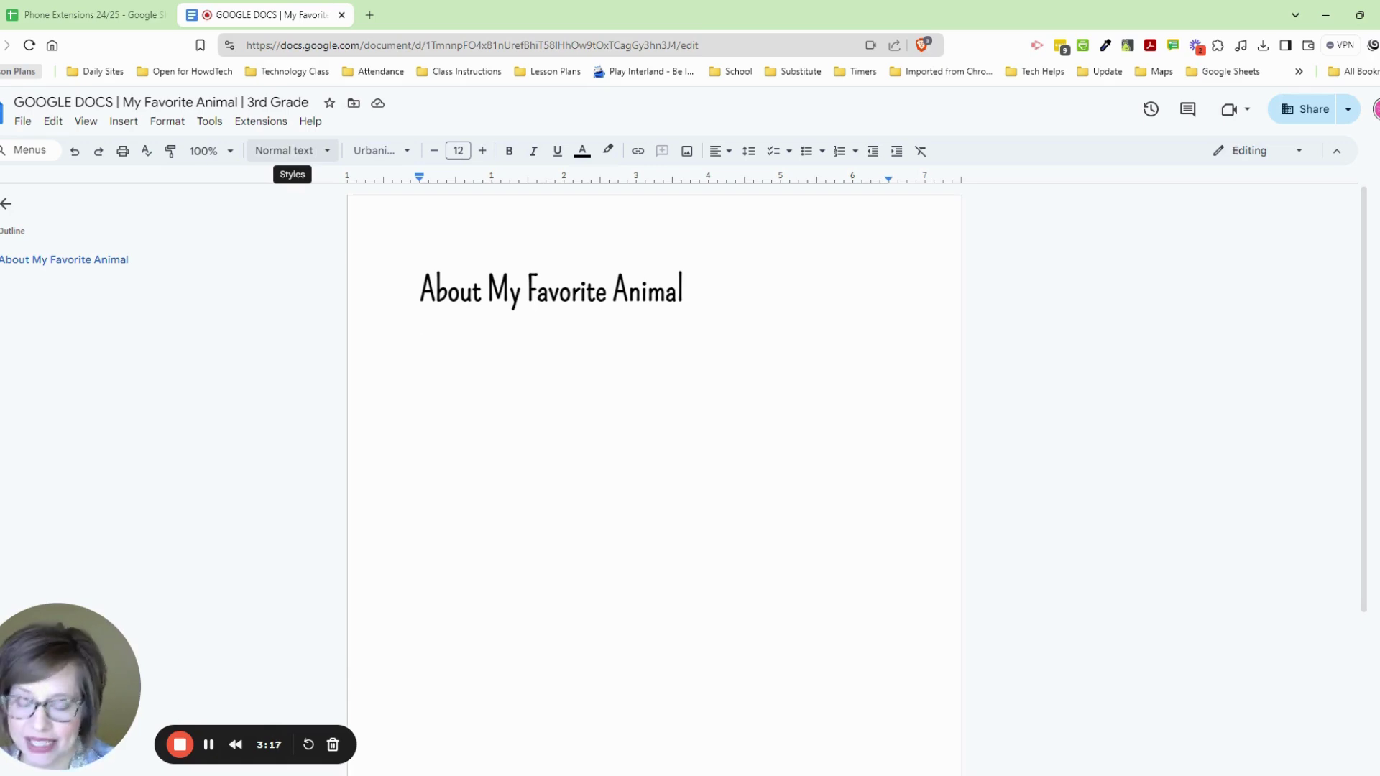
pyautogui.press('Return')
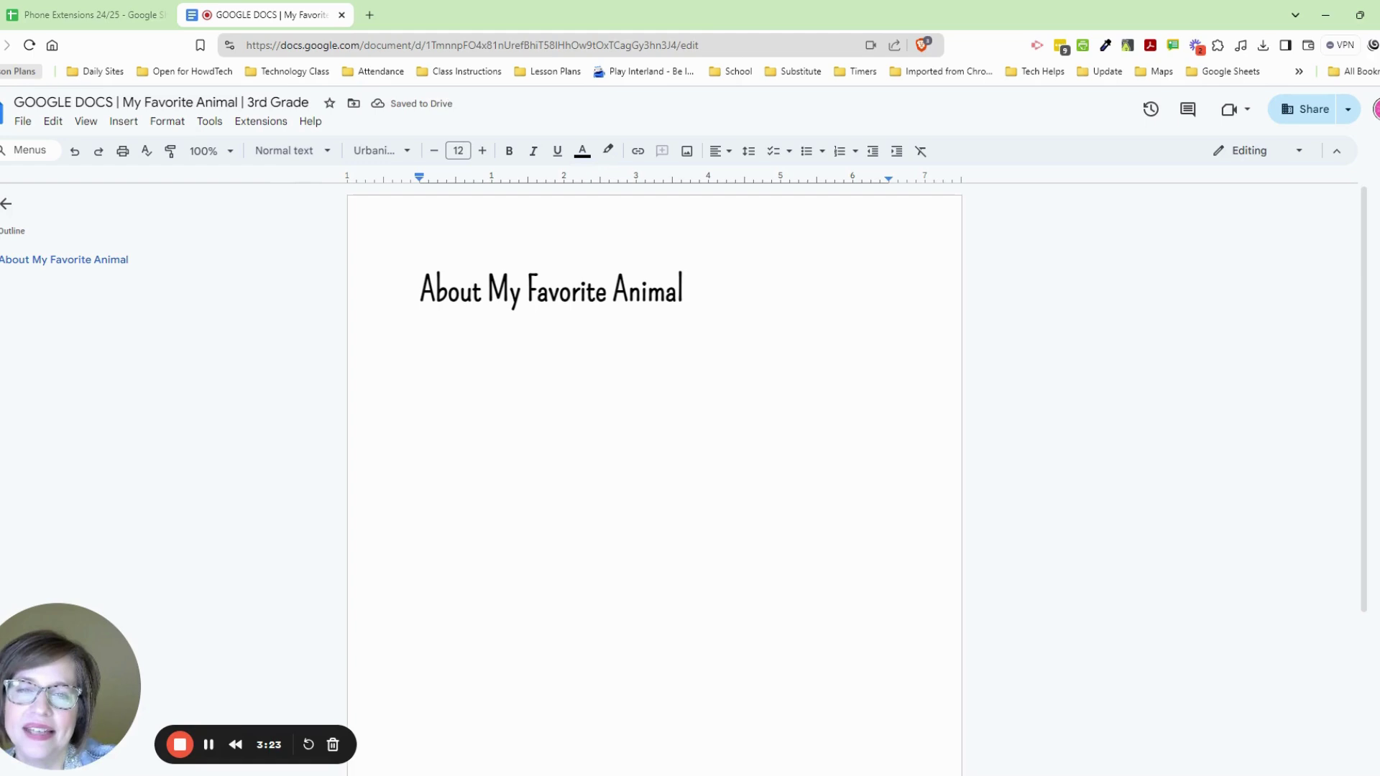
pyautogui.click(286, 154)
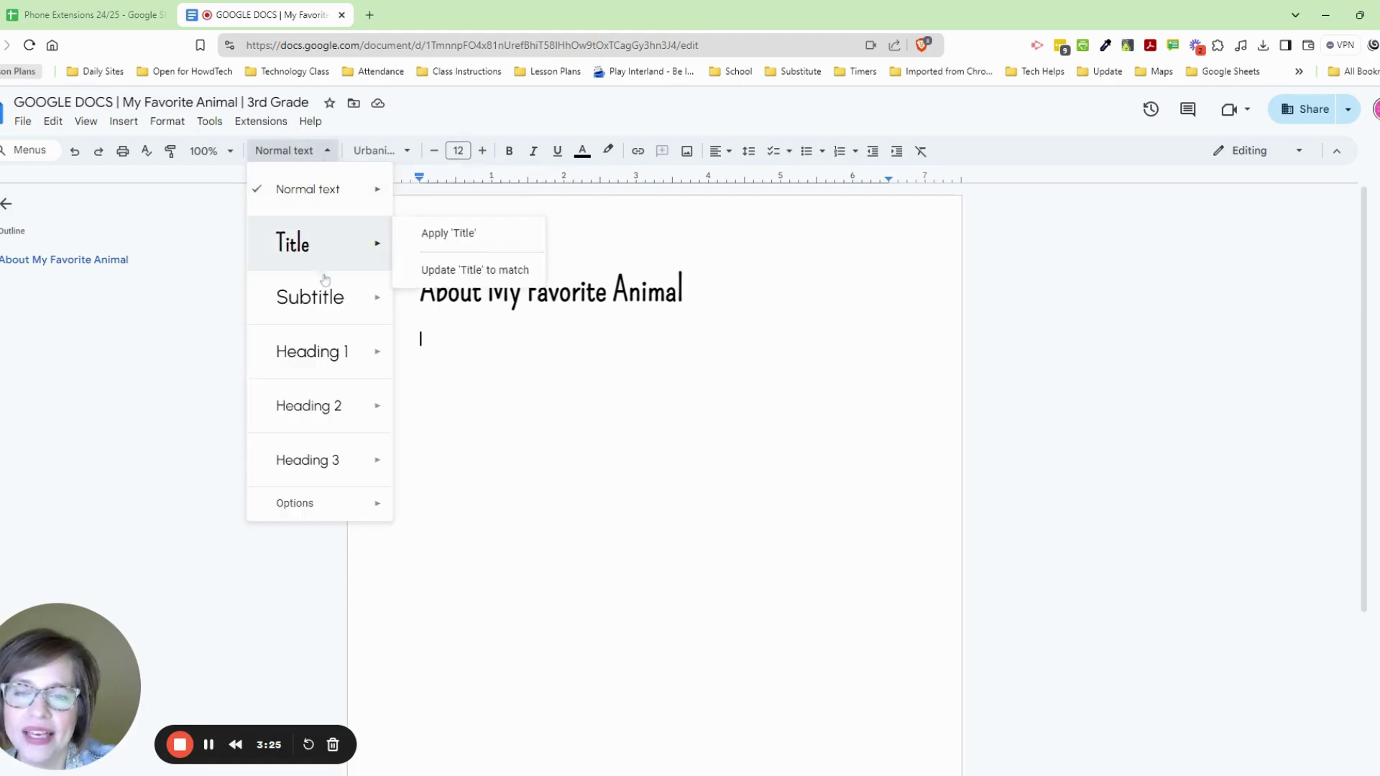
pyautogui.moveTo(338, 367)
pyautogui.moveTo(327, 414)
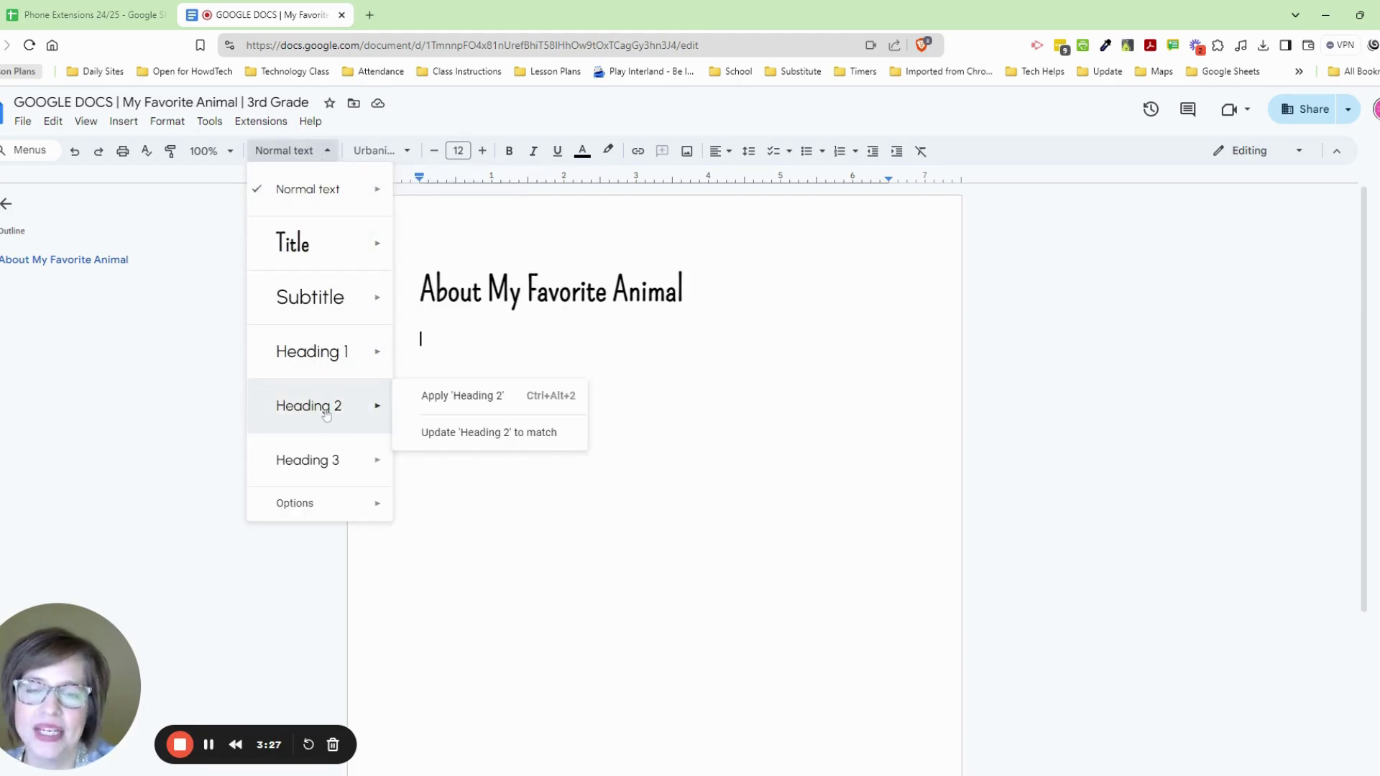
pyautogui.click(327, 413)
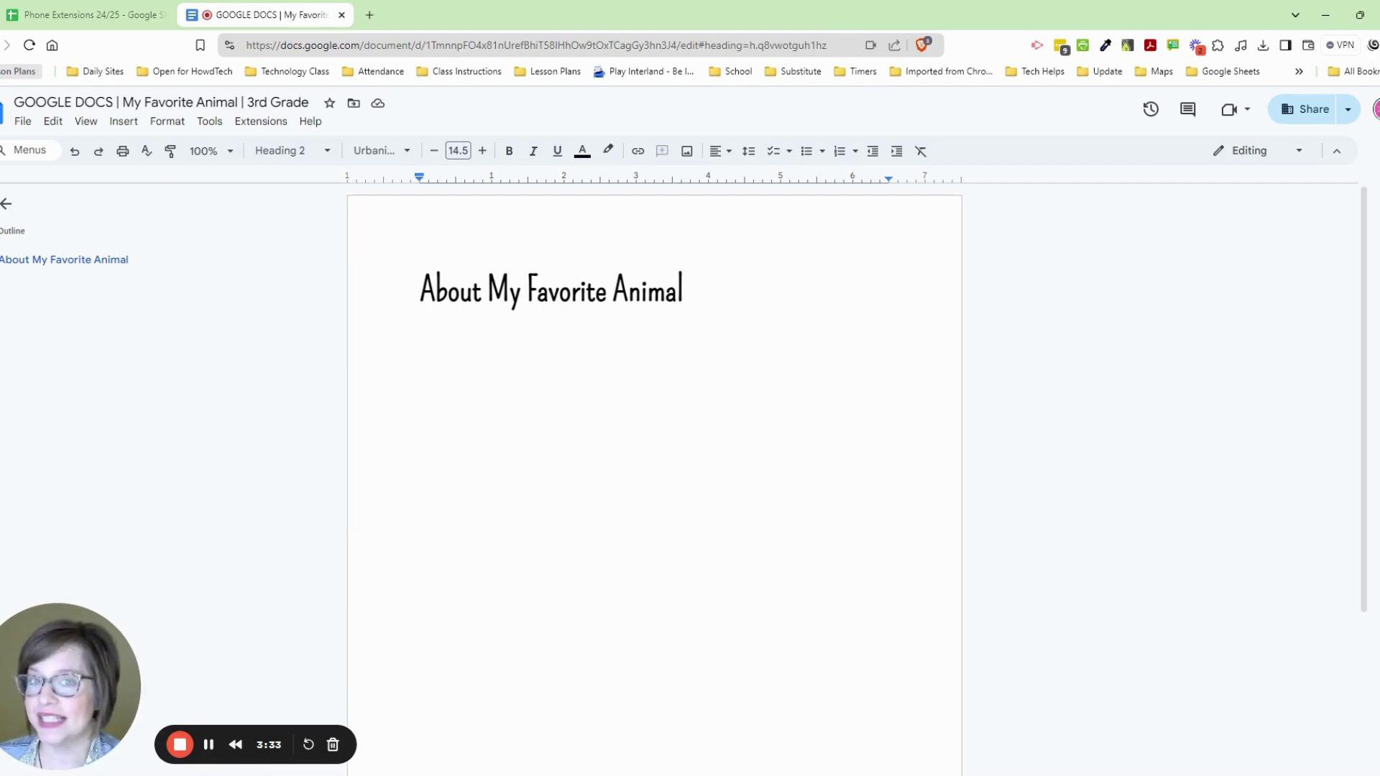
# Type 'My favorite animal is a dog.' and begin the next line with 'It lives in'
pyautogui.write('My favo')
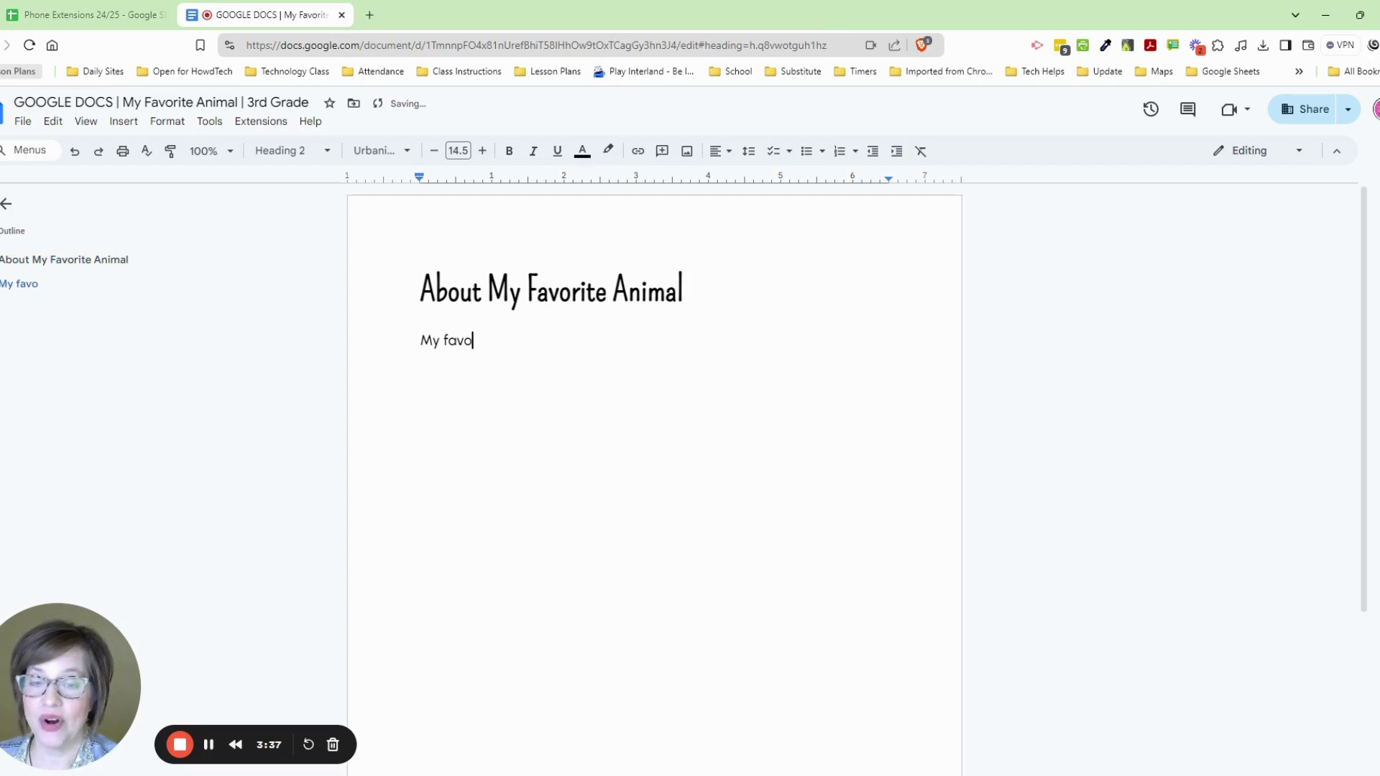
pyautogui.write('rite')
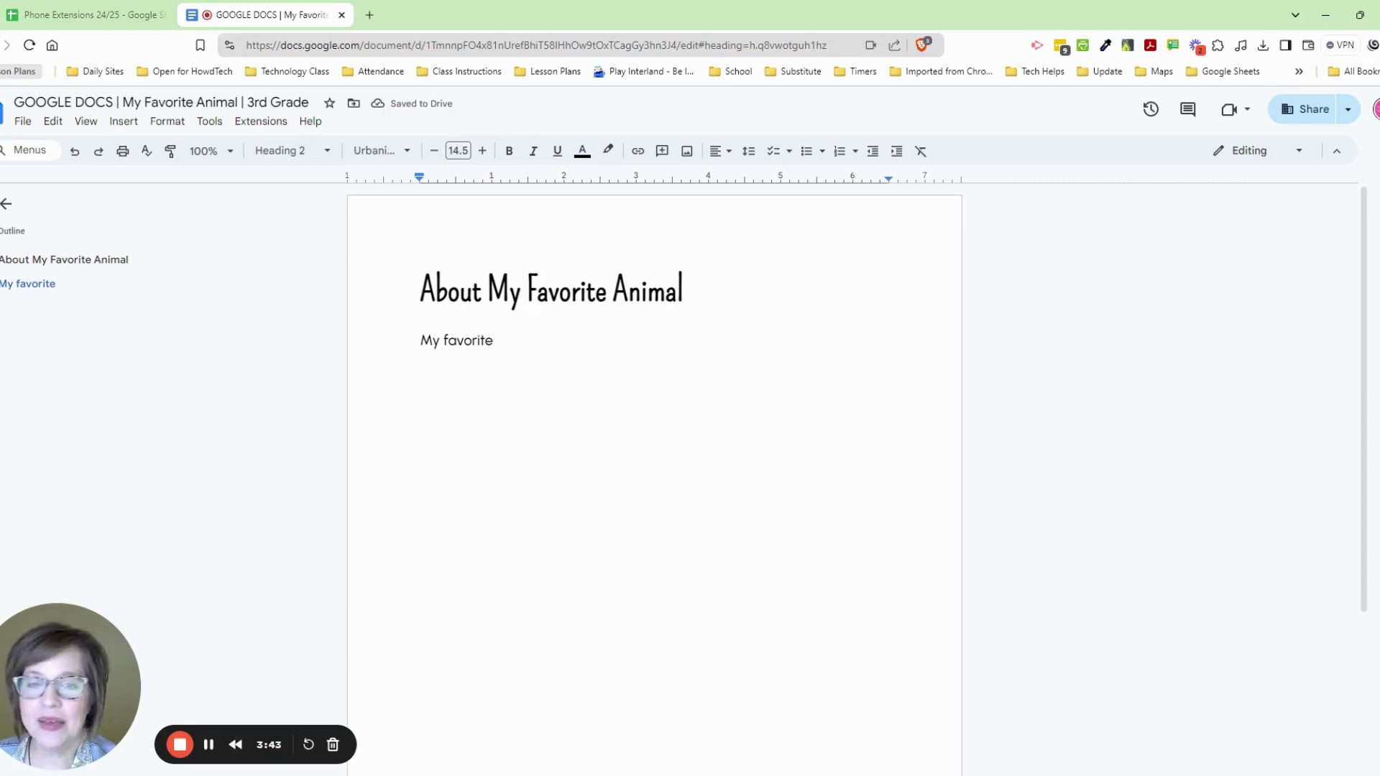
pyautogui.write('animal is a dog.')
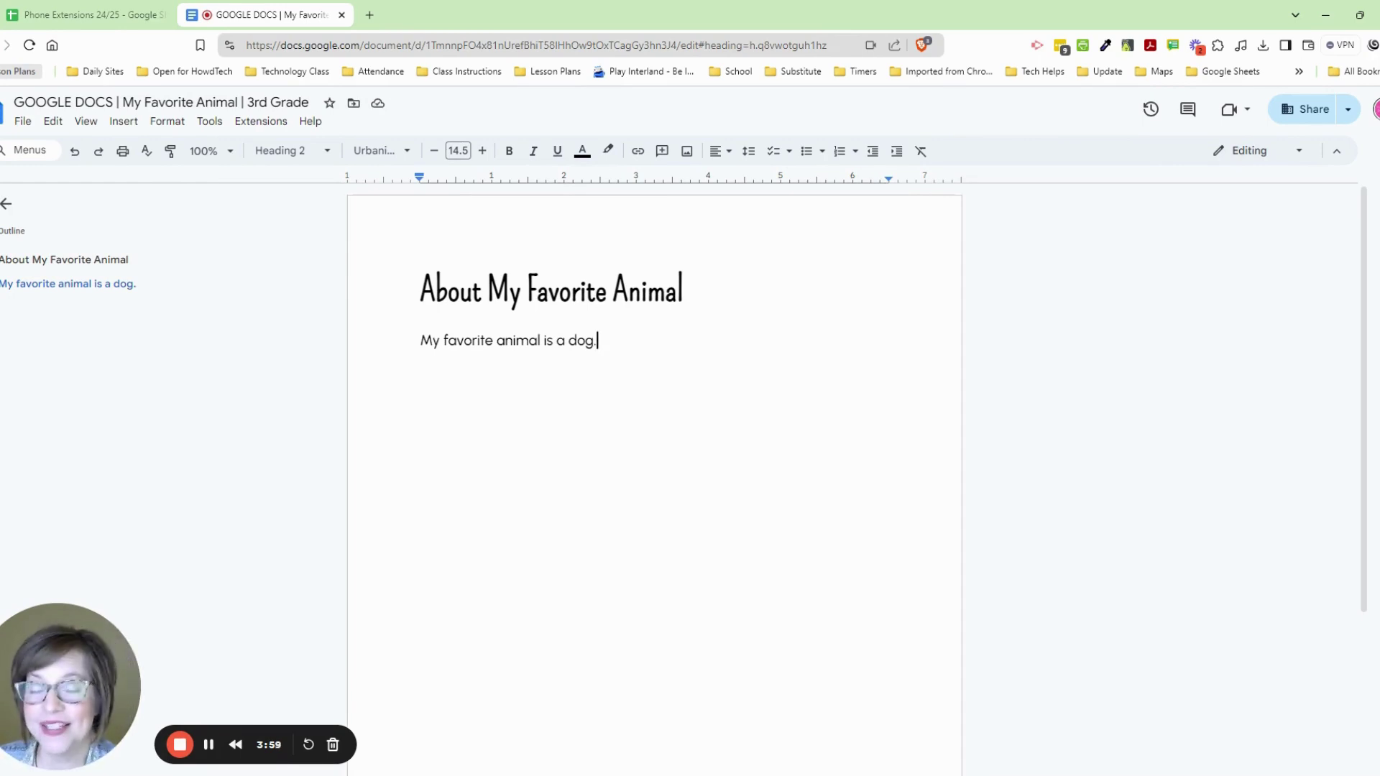
pyautogui.press('Return')
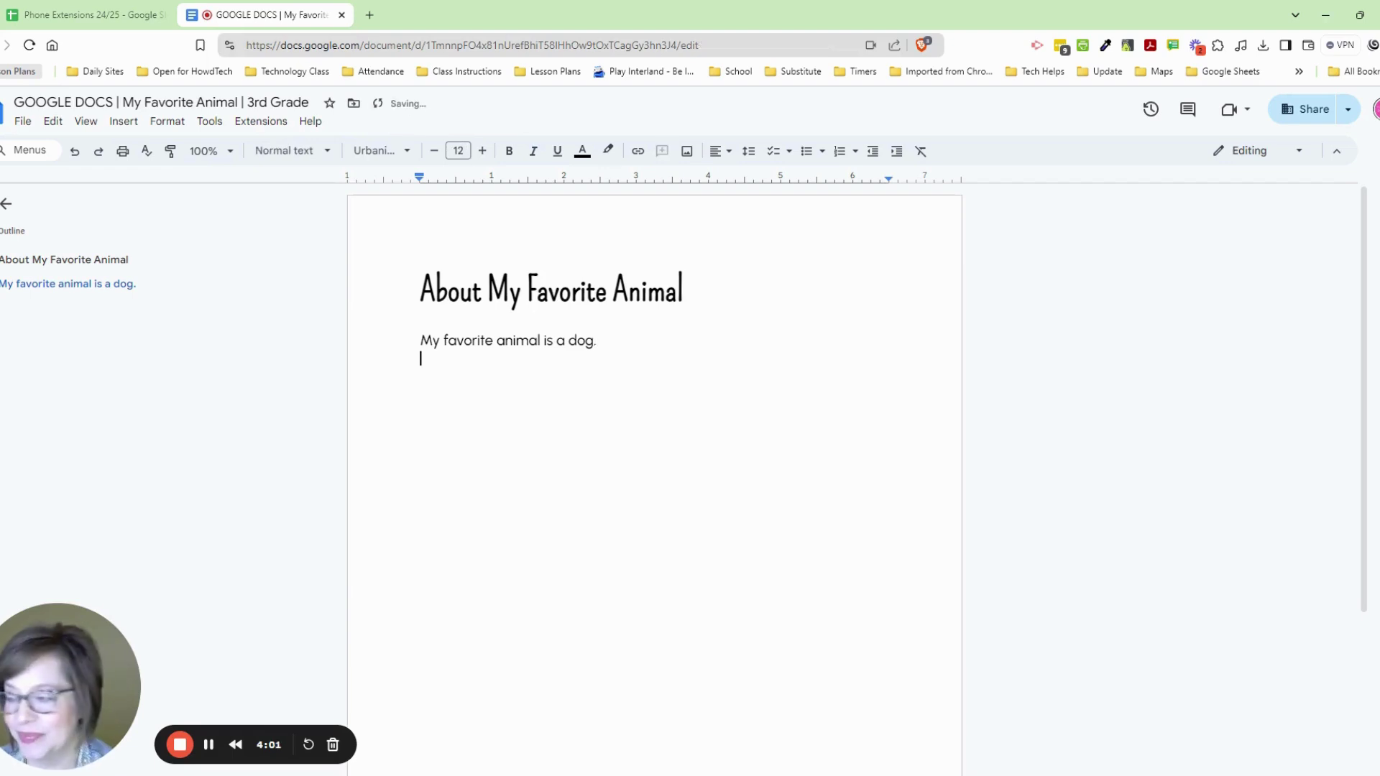
pyautogui.write('It i')
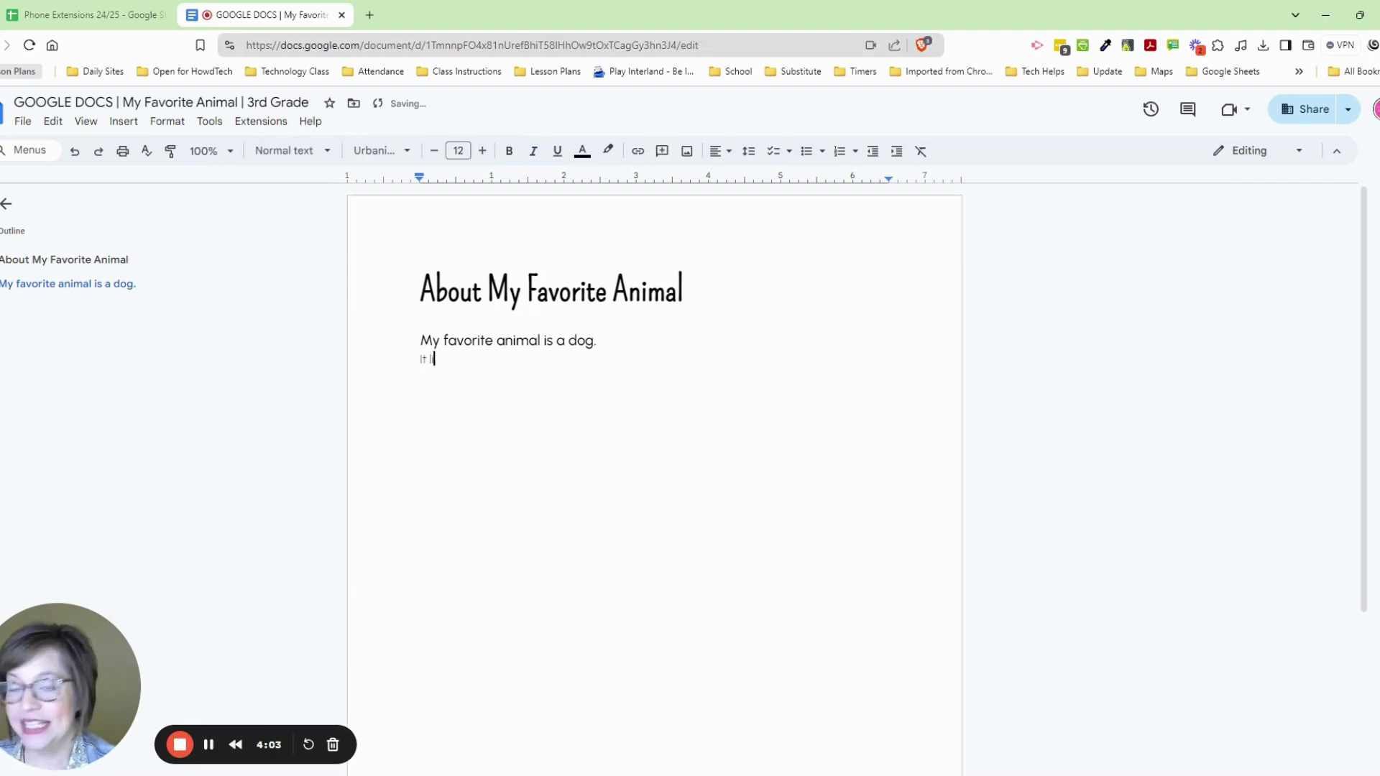
pyautogui.write('ives in')
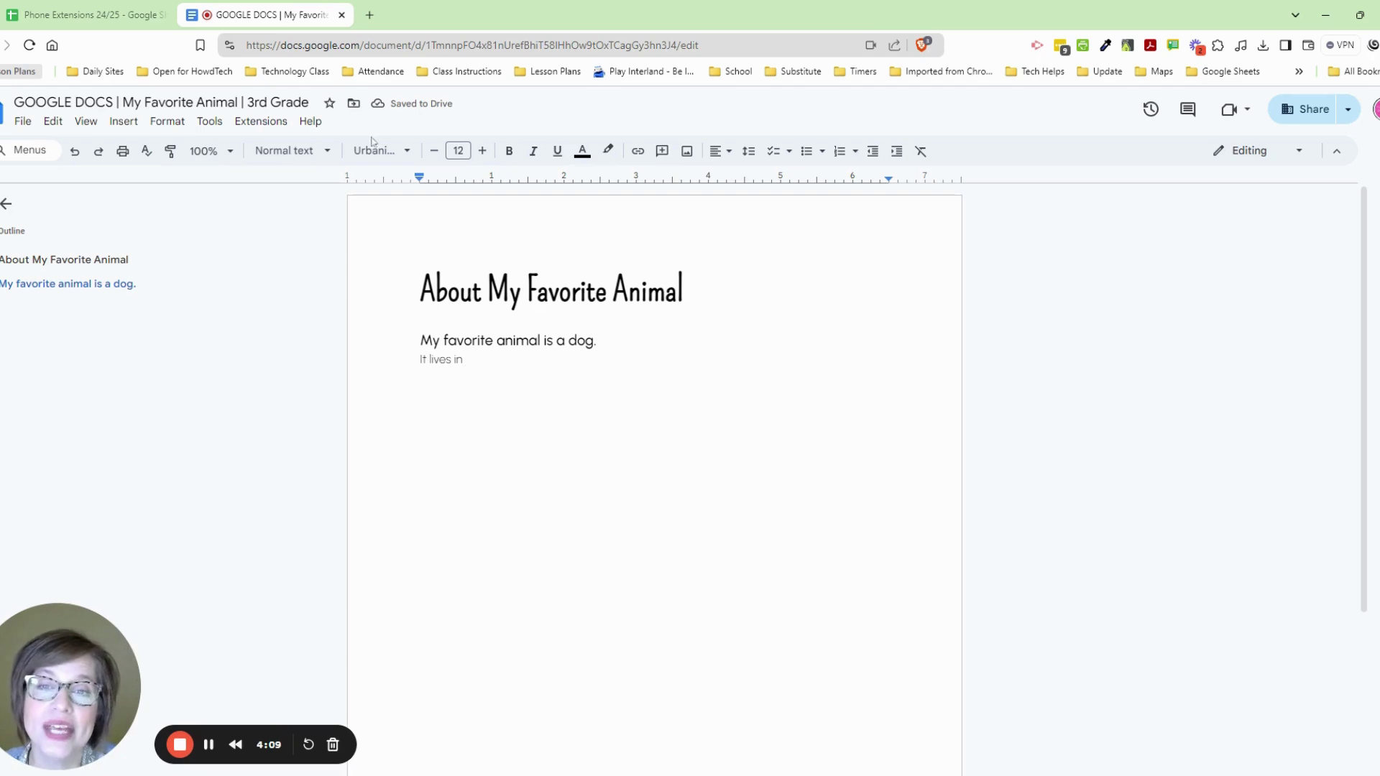
# Make the 'It lives in' line Heading 2, end it with '____________.', and start a new line
pyautogui.hotkey('shift', 'Home')
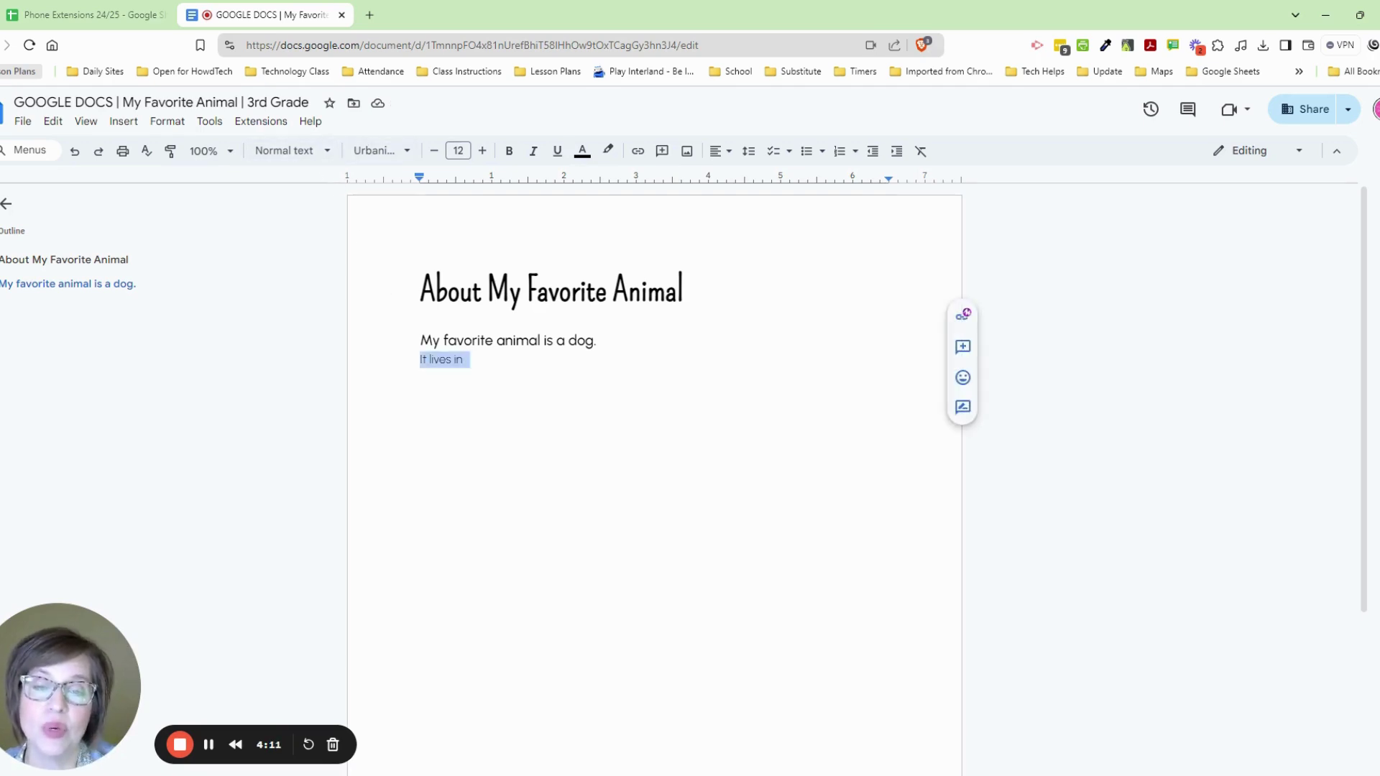
pyautogui.click(329, 149)
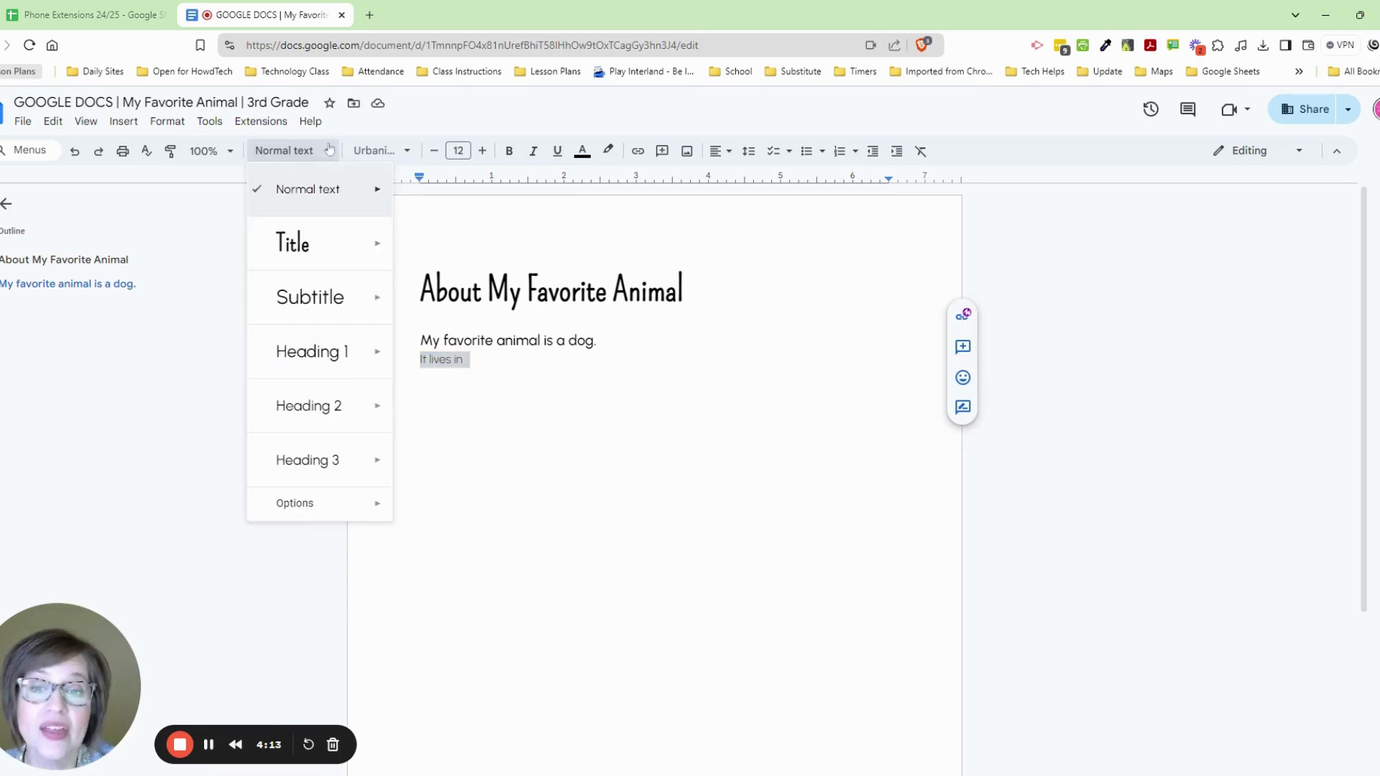
pyautogui.click(327, 406)
pyautogui.click(478, 361)
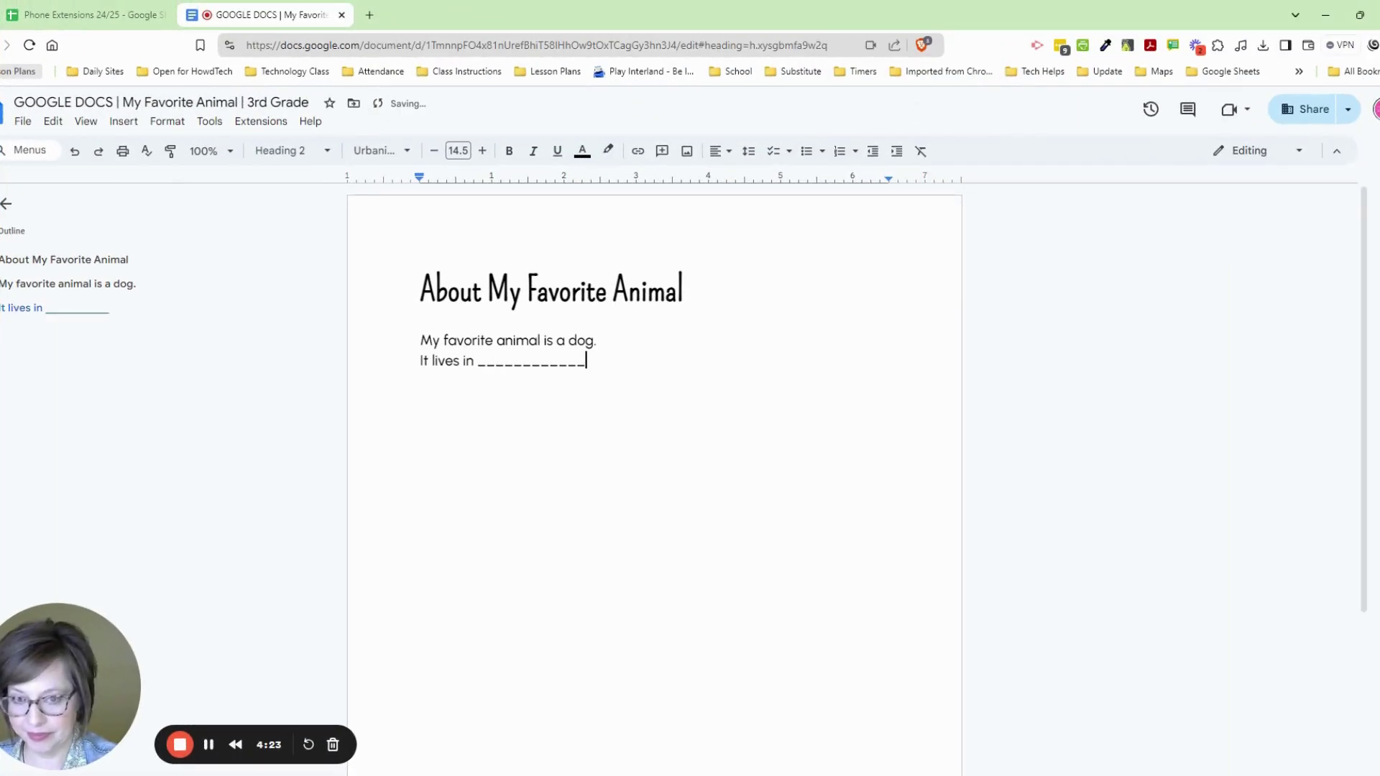
pyautogui.write('.')
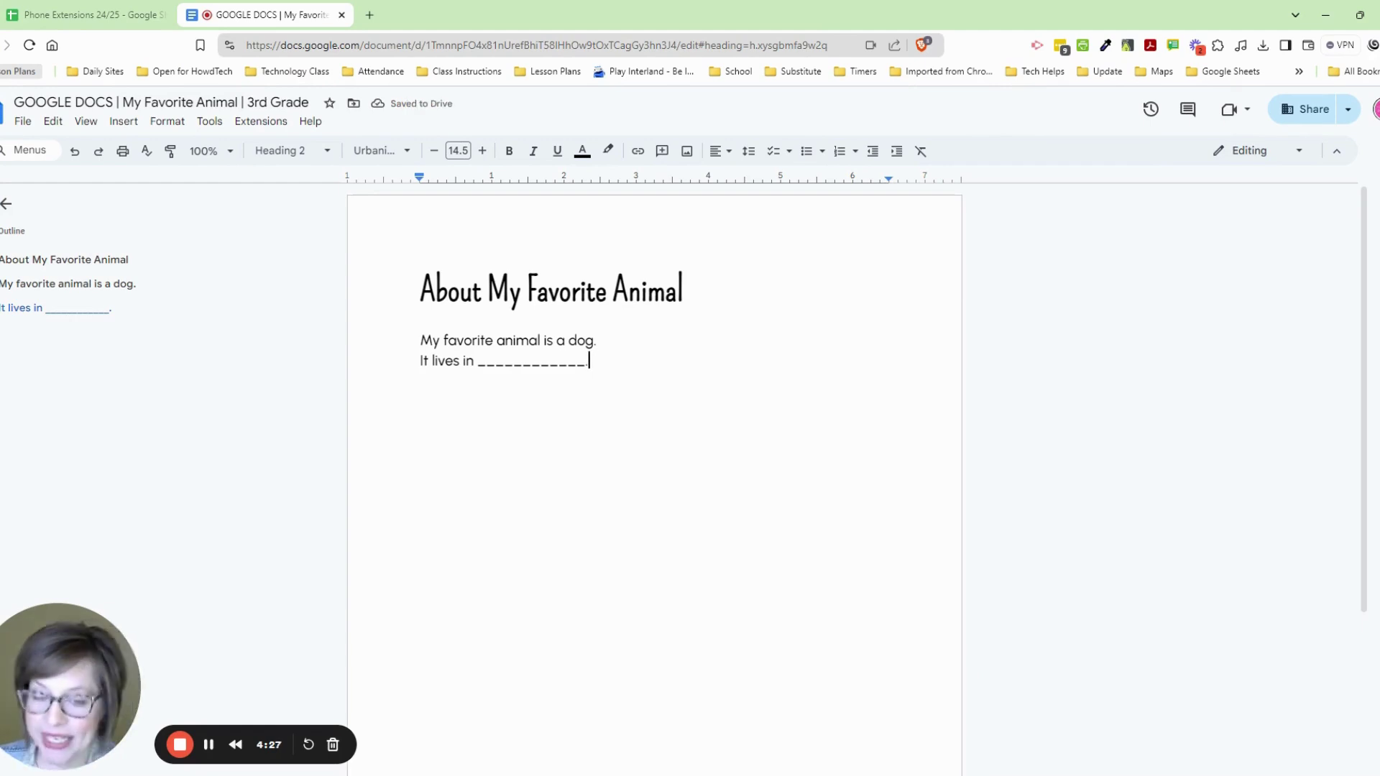
pyautogui.press('Return')
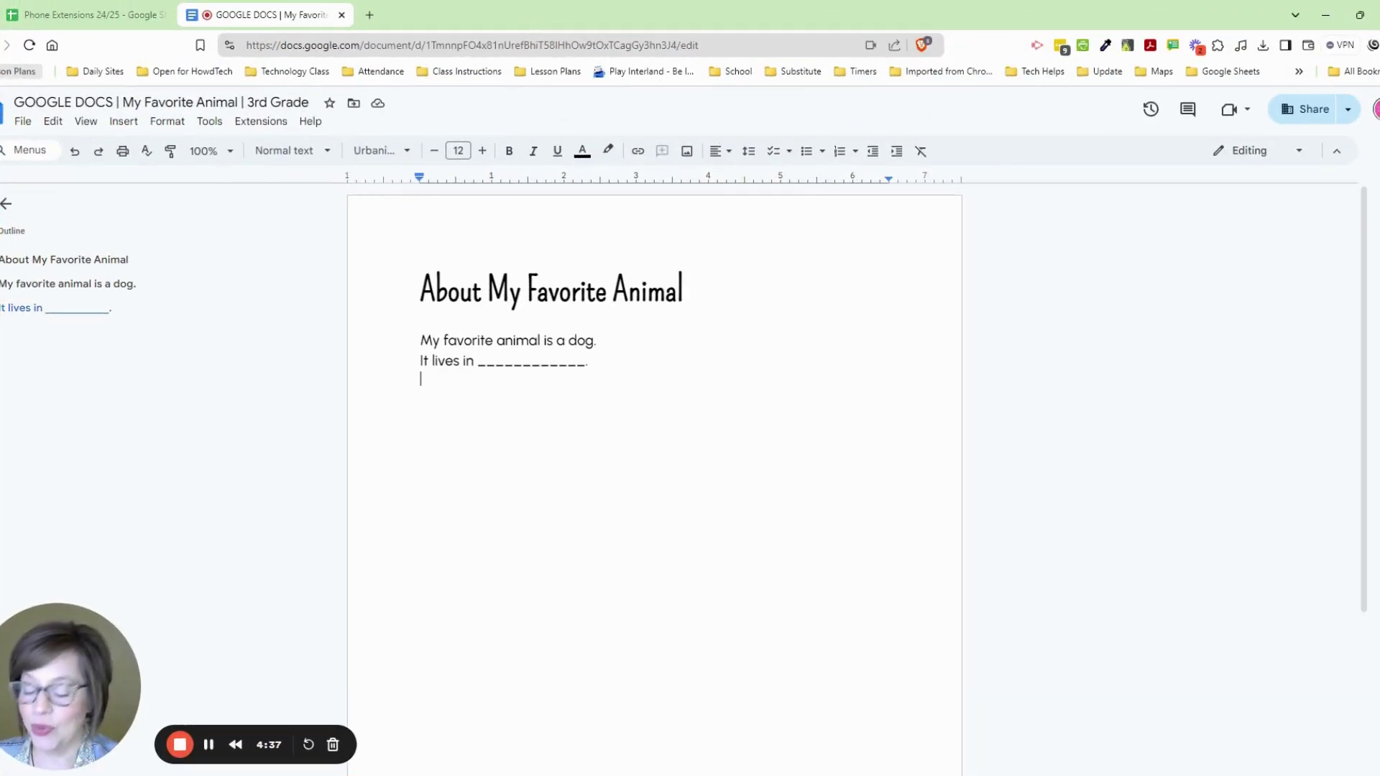
pyautogui.write('It ')
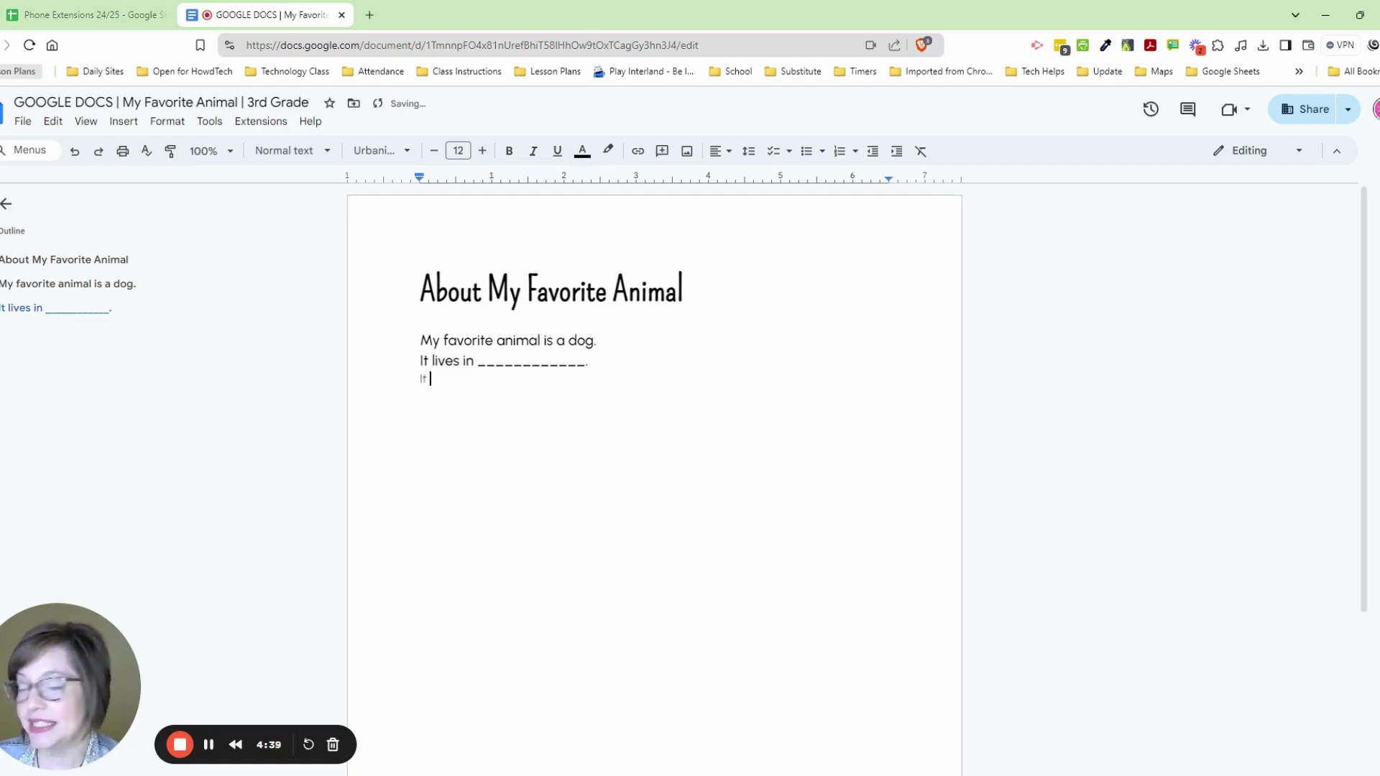
pyautogui.write('eats ')
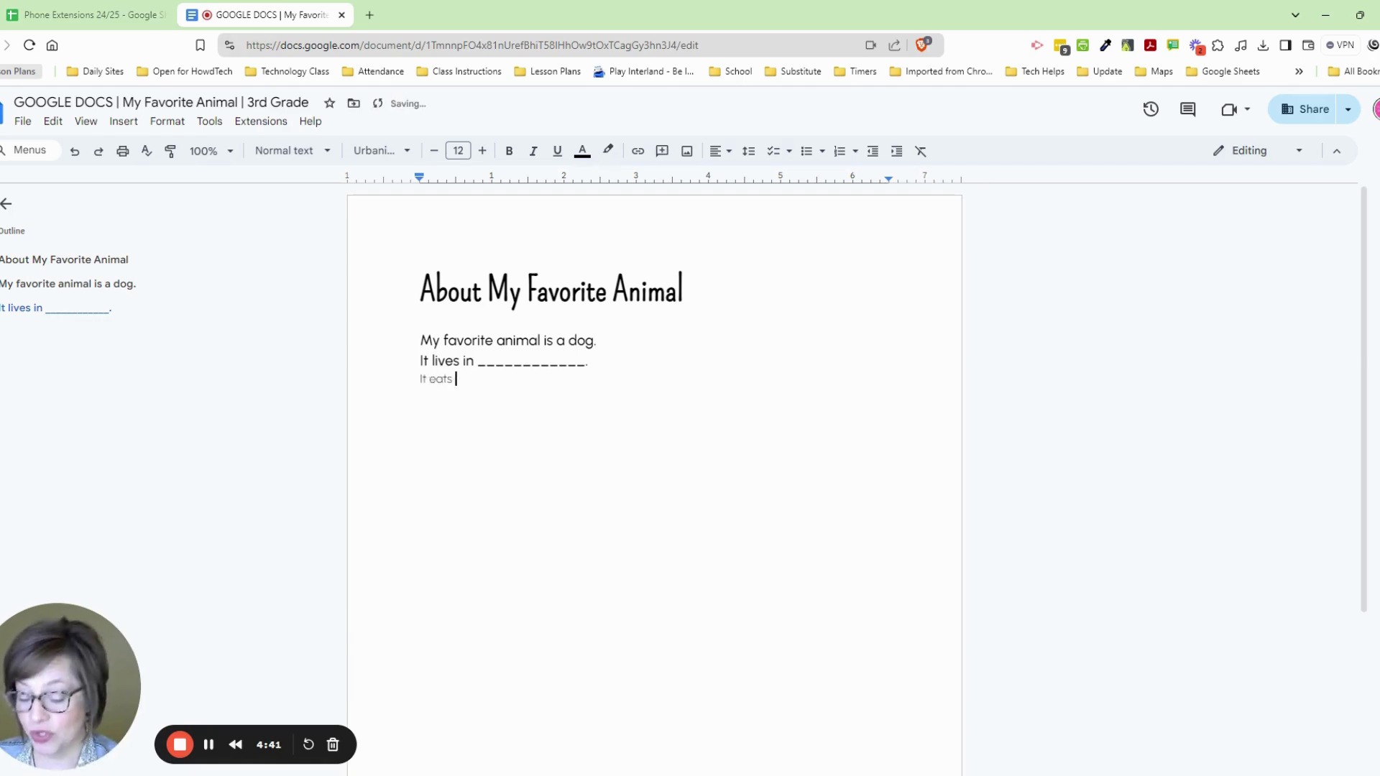
pyautogui.write('_____________')
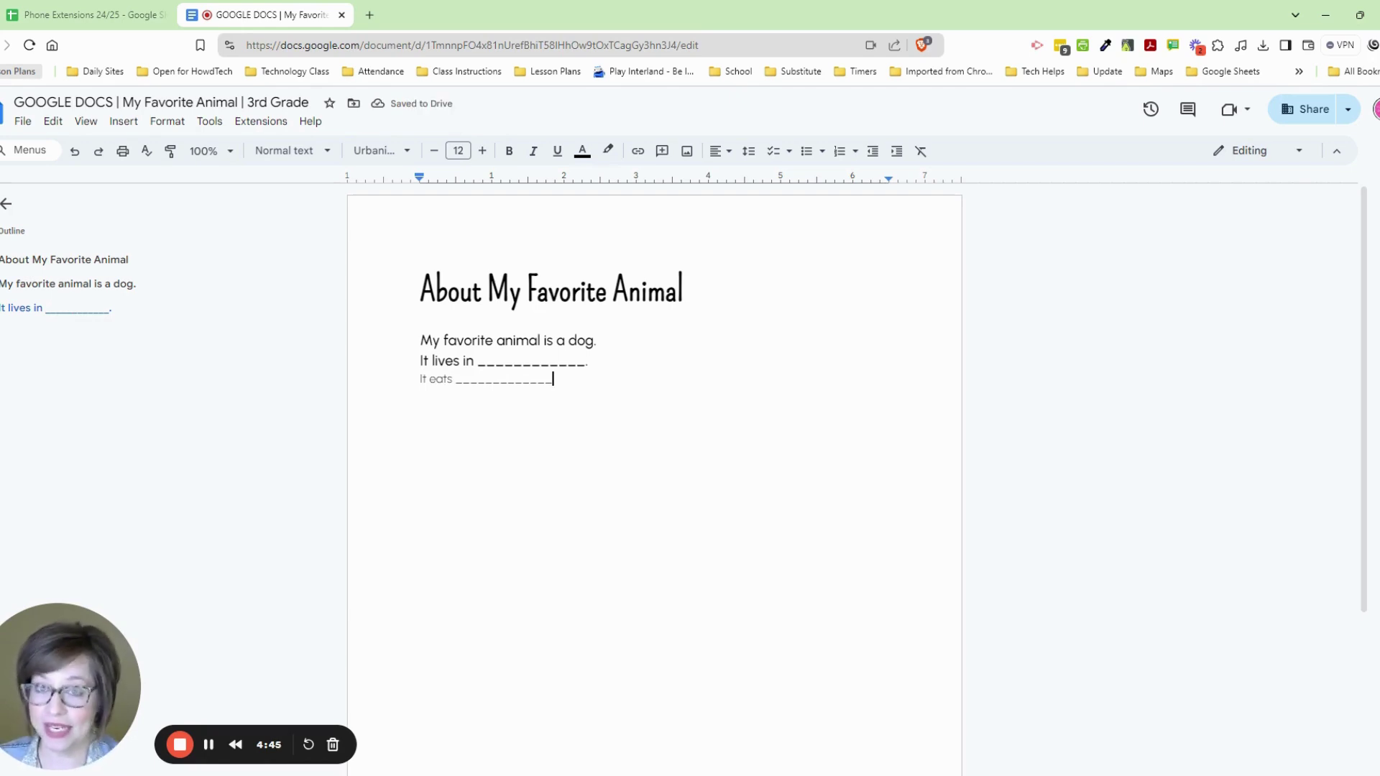
pyautogui.write('_.')
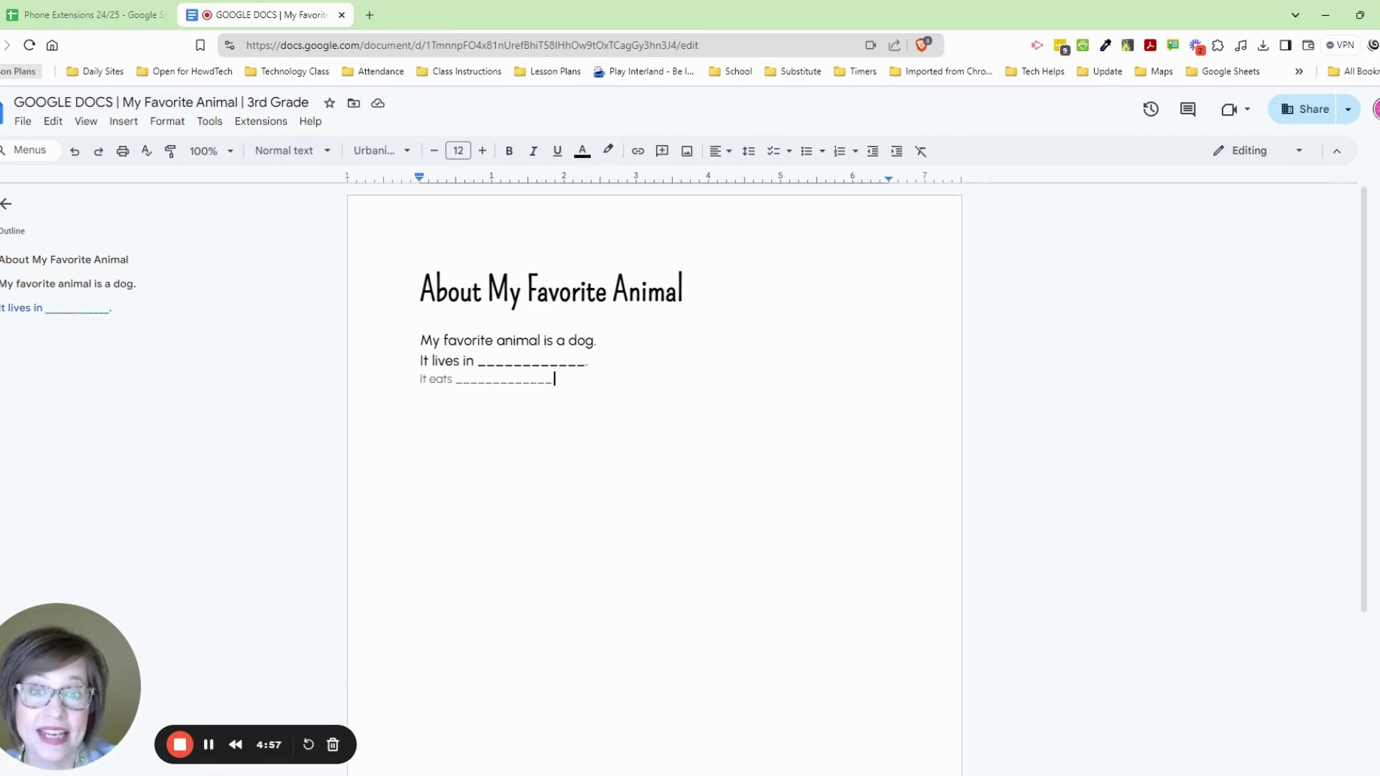
# Copy the 'It lives in' line's formatting onto the 'It eats' line with Paint format
pyautogui.click(465, 360)
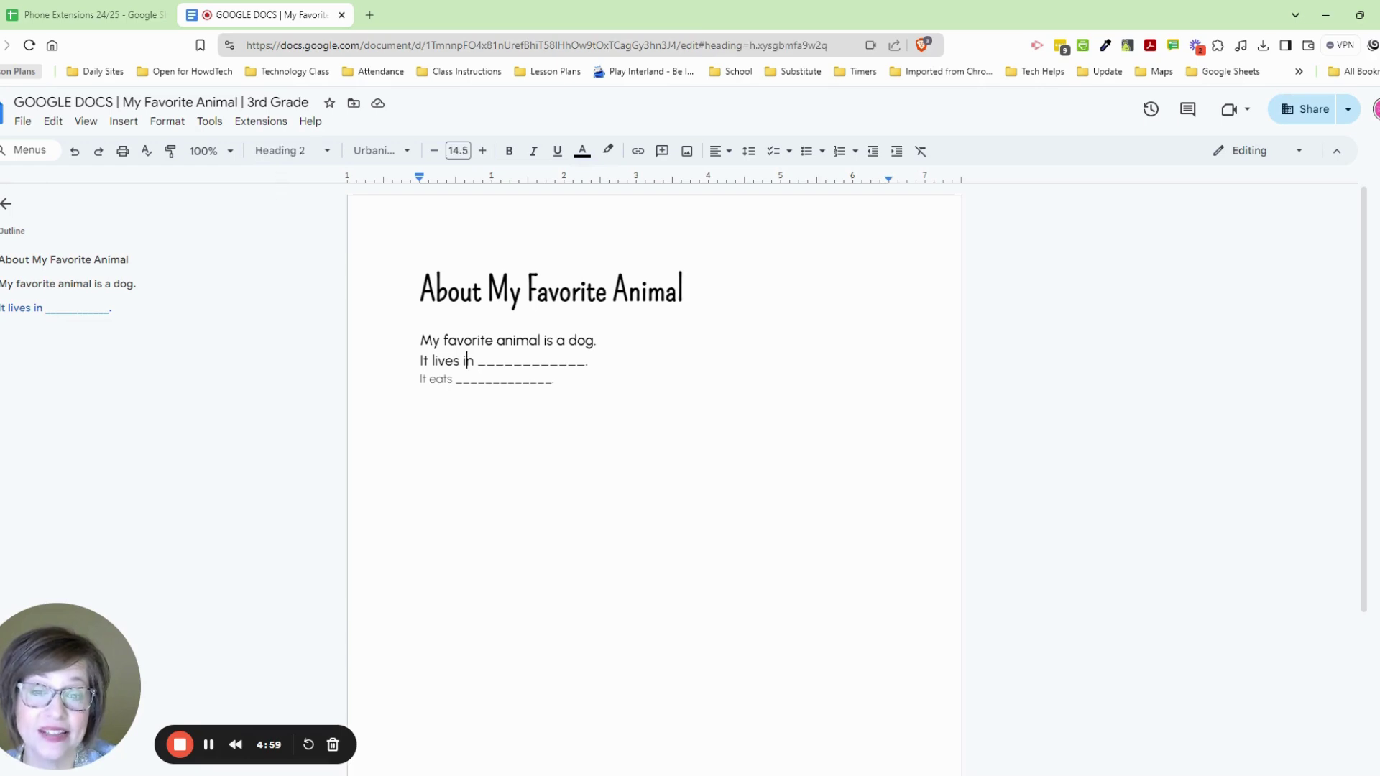
pyautogui.click(478, 379)
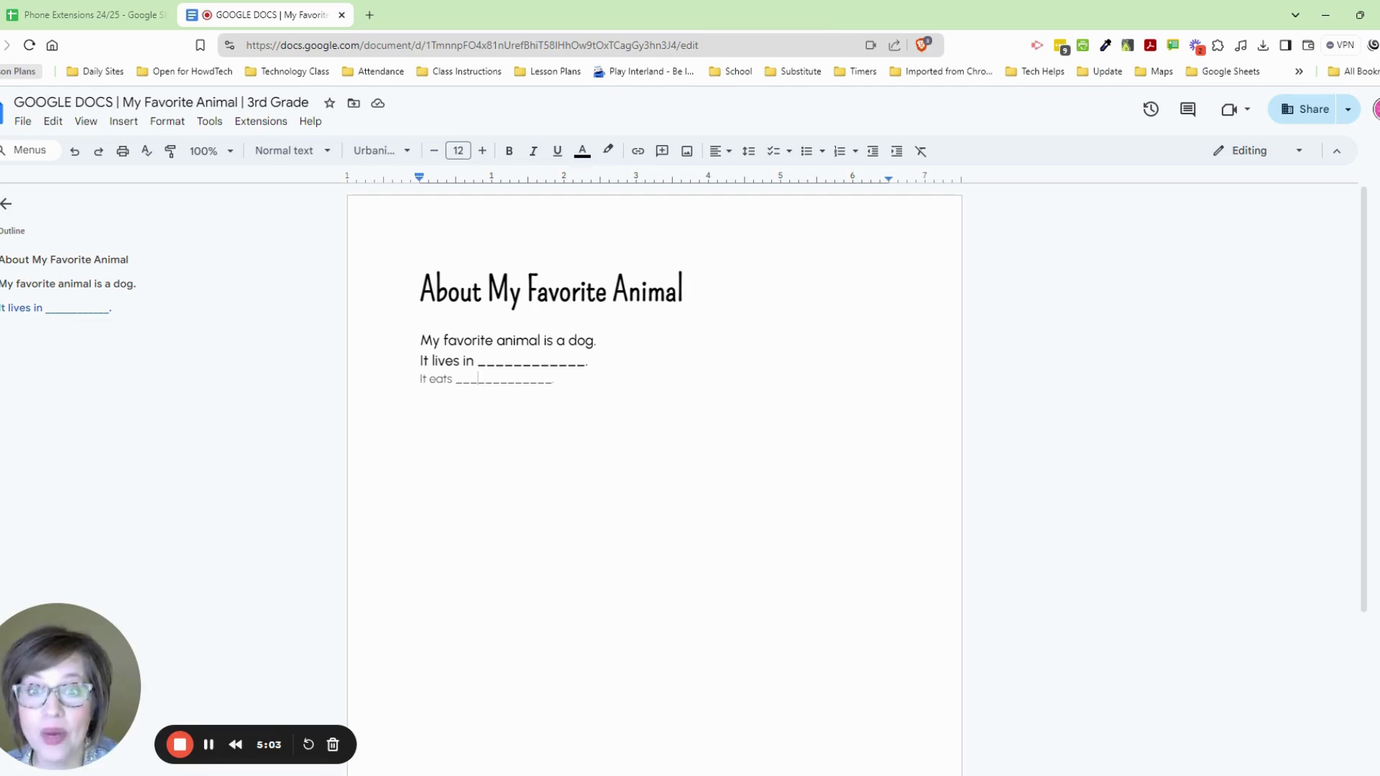
pyautogui.moveTo(420, 360); pyautogui.dragTo(595, 367)
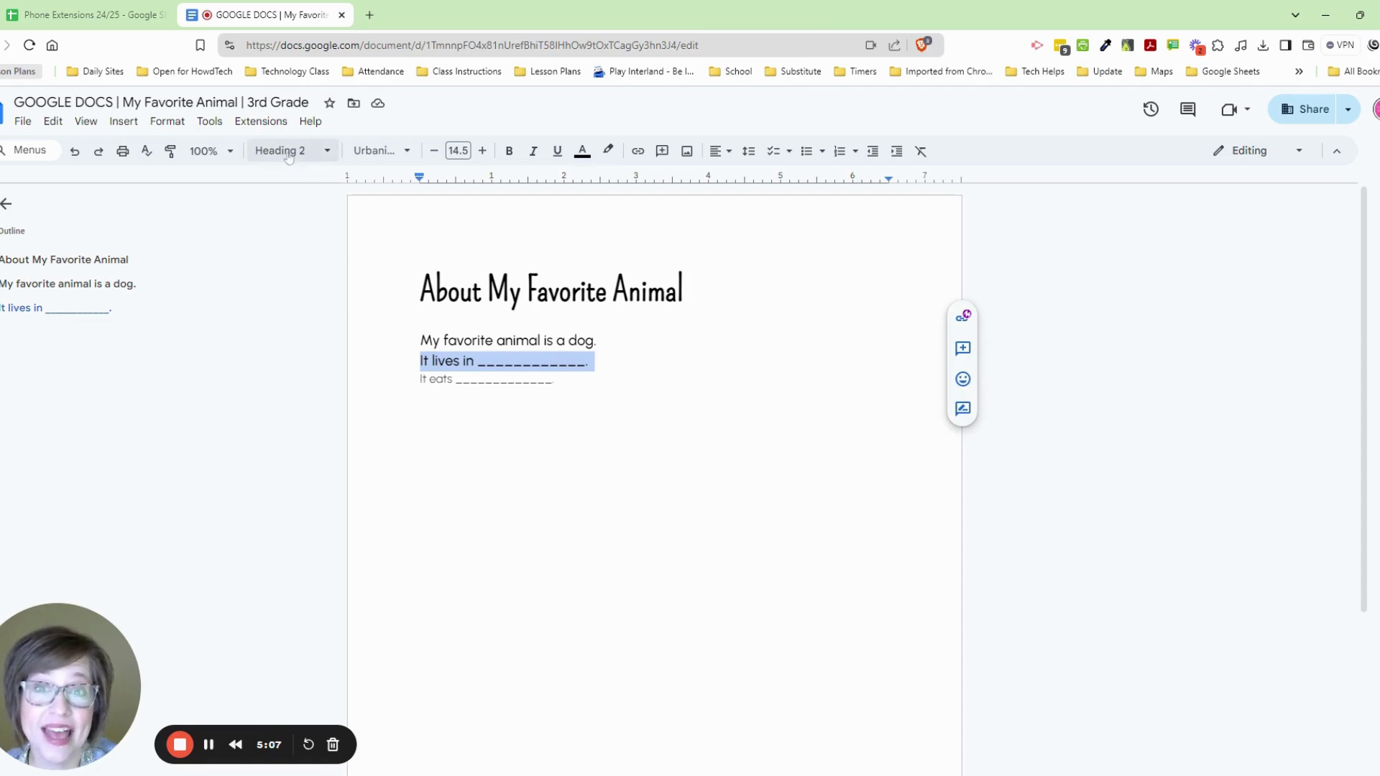
pyautogui.click(171, 152)
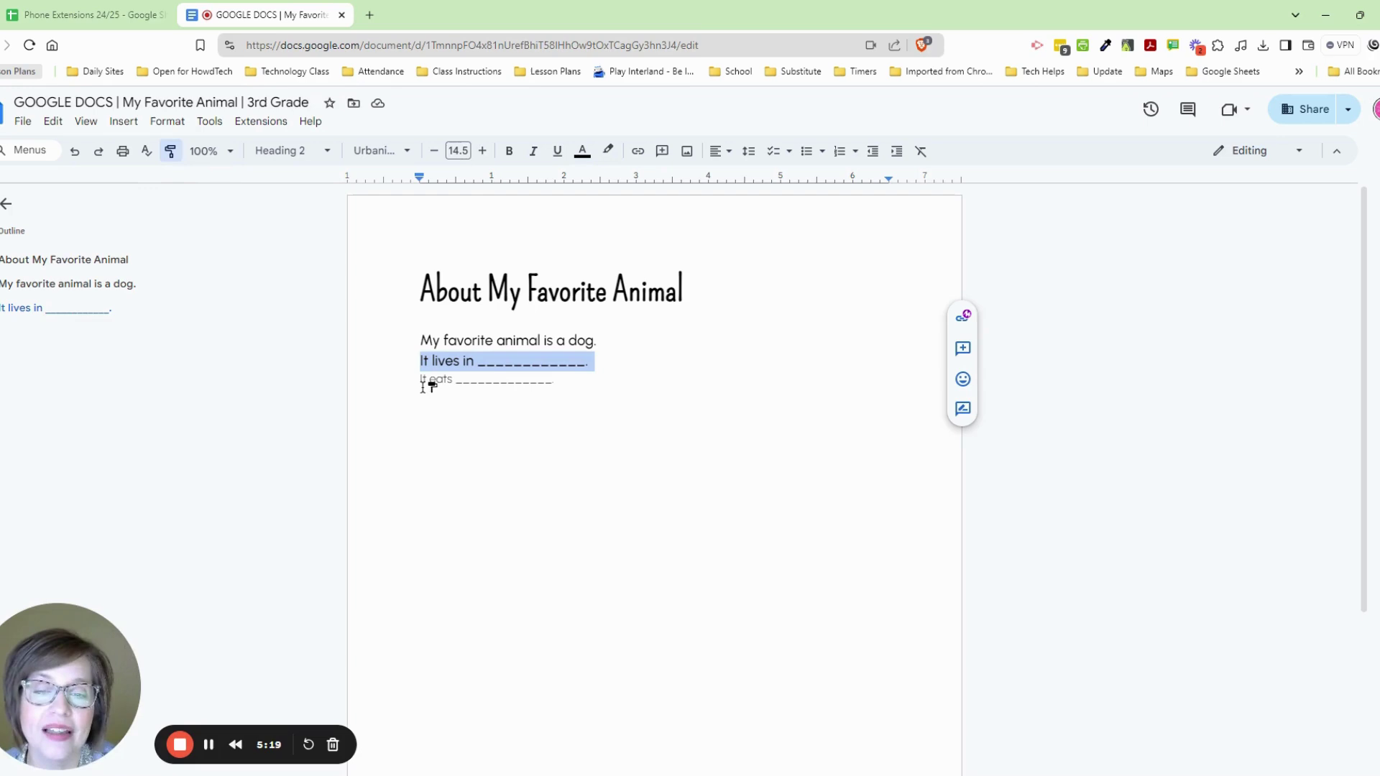
pyautogui.moveTo(422, 383); pyautogui.dragTo(558, 383)
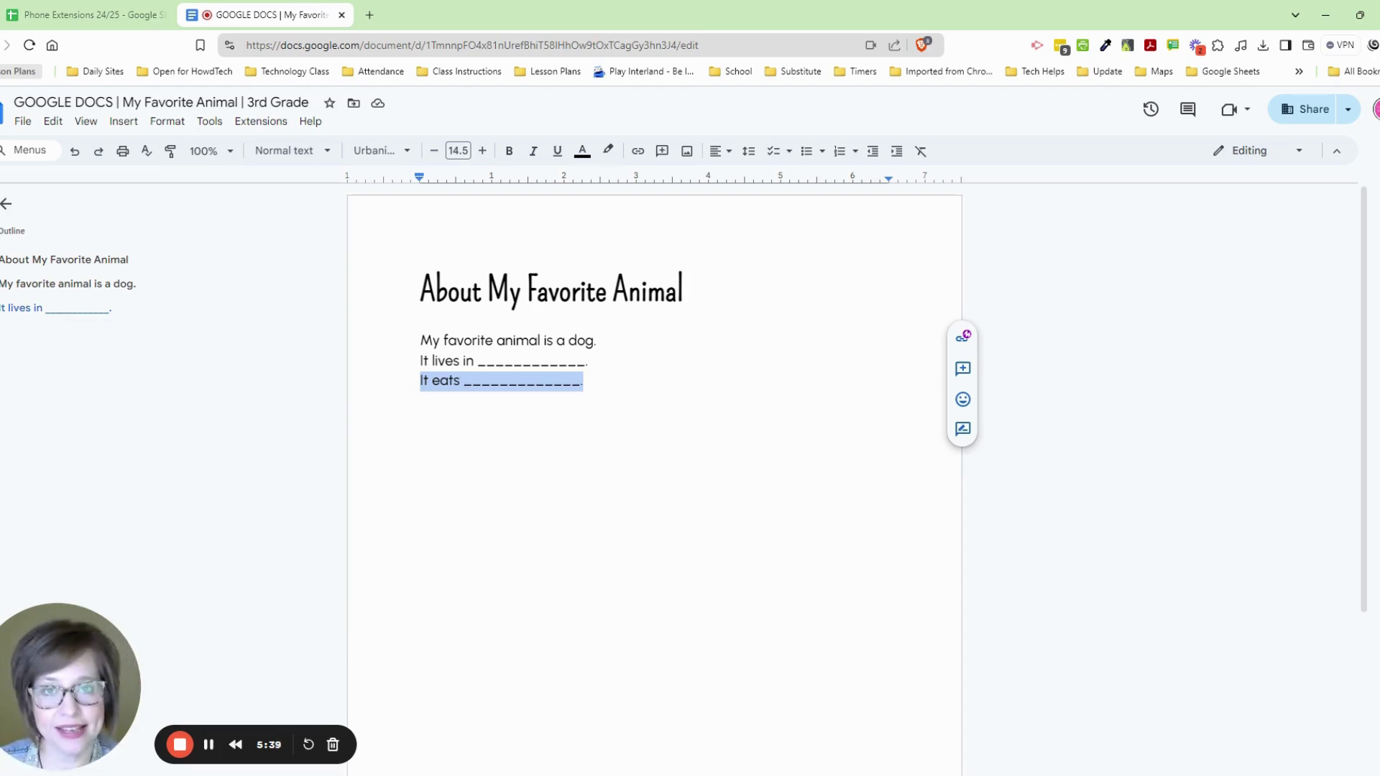
# Undo the accidental deletion of the 'It eats' line and add a new line below it
pyautogui.press('BackSpace')
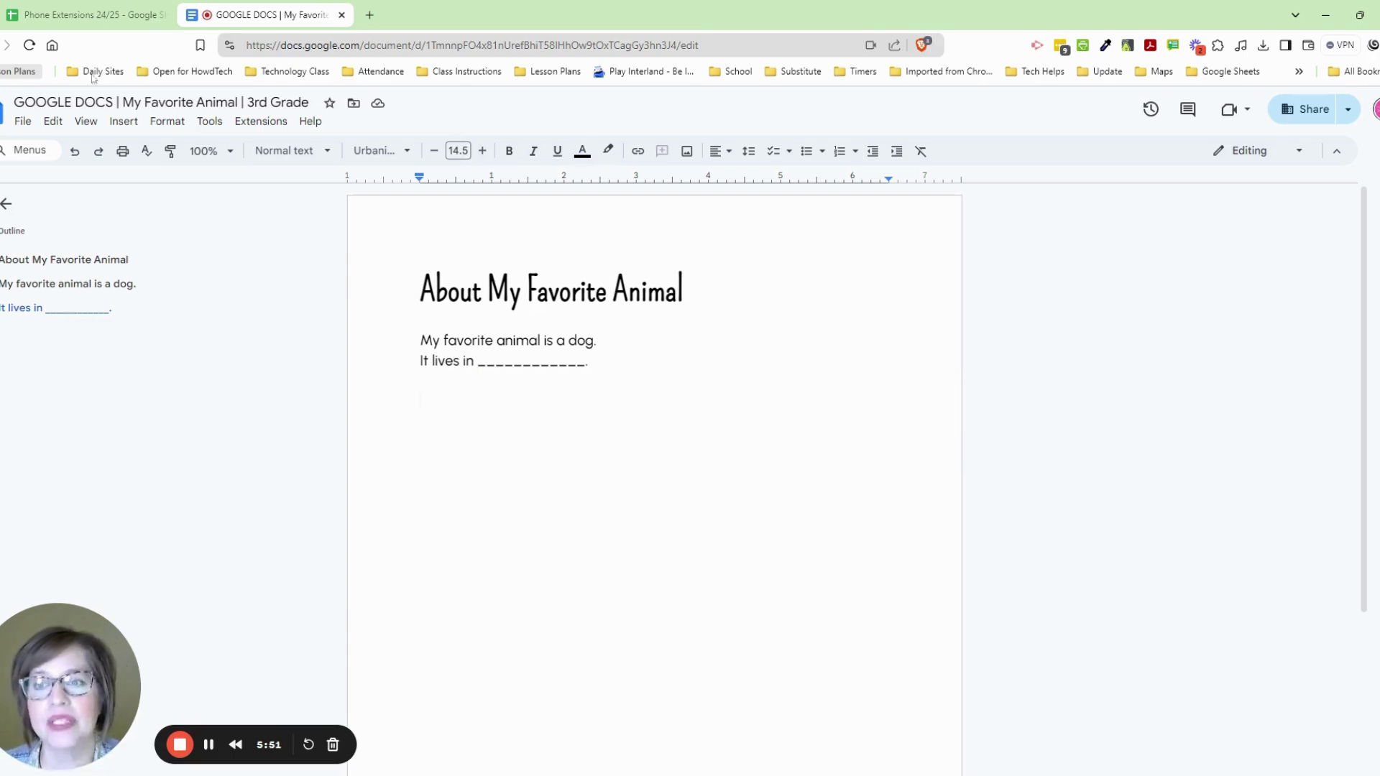
pyautogui.click(74, 151)
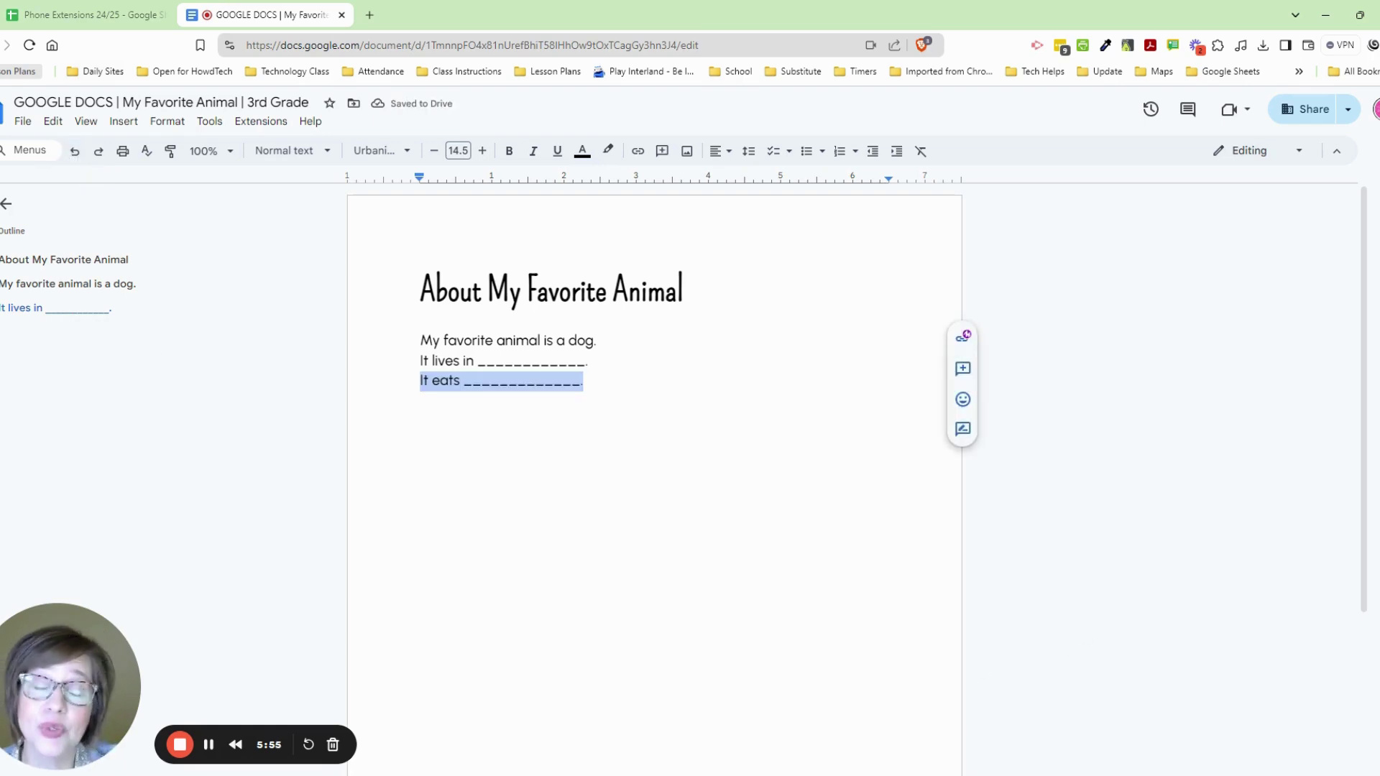
pyautogui.click(583, 381)
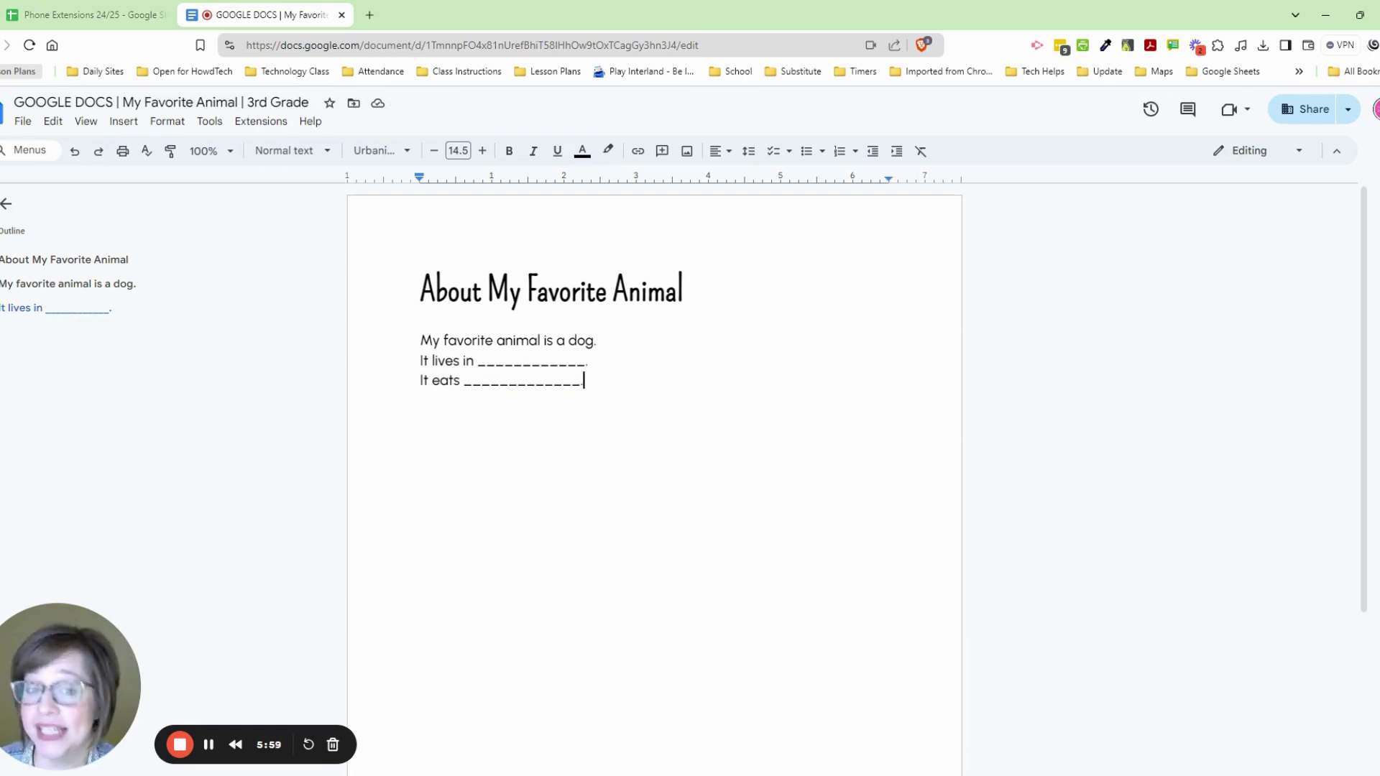
pyautogui.press('Return')
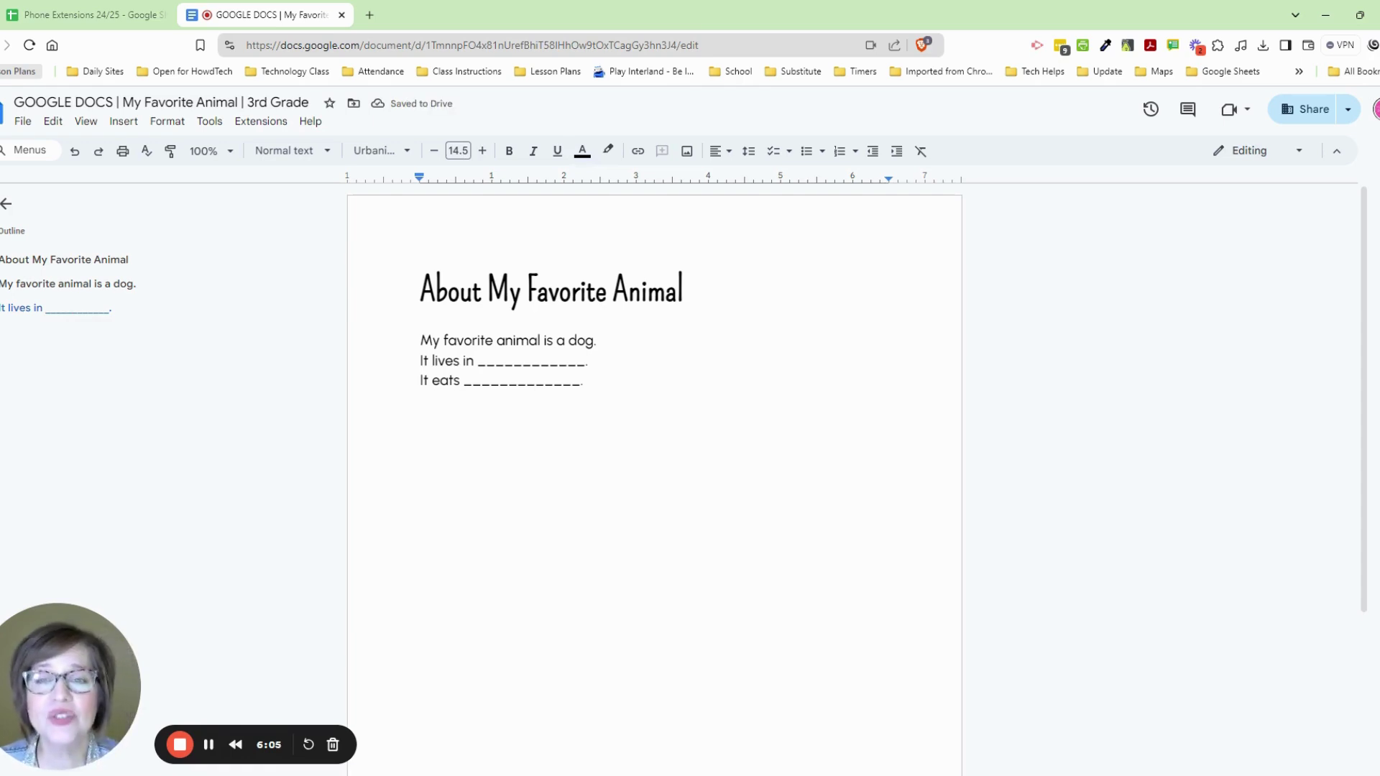
# Set the new line to Heading 3, type 'Some interesting facts about this animal are:', and start a new line
pyautogui.click(310, 151)
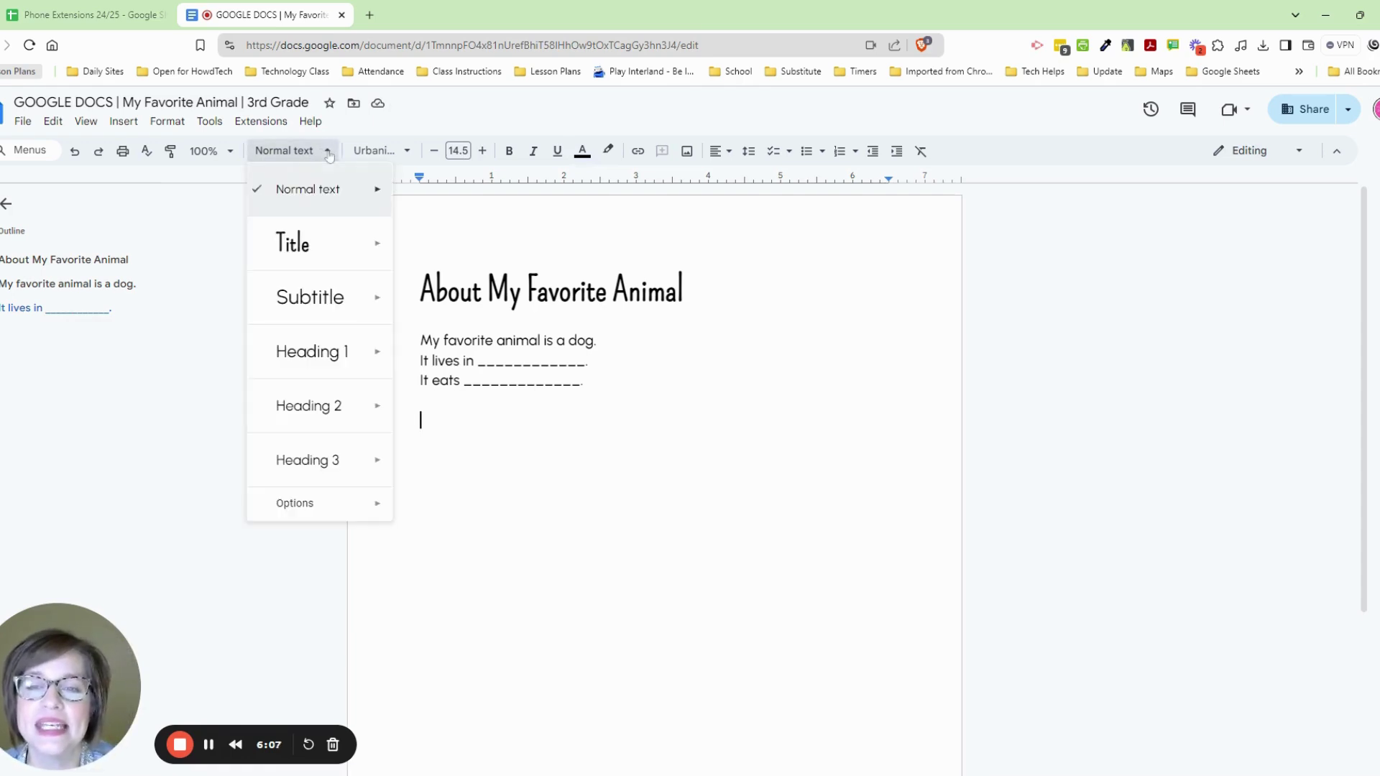
pyautogui.click(320, 459)
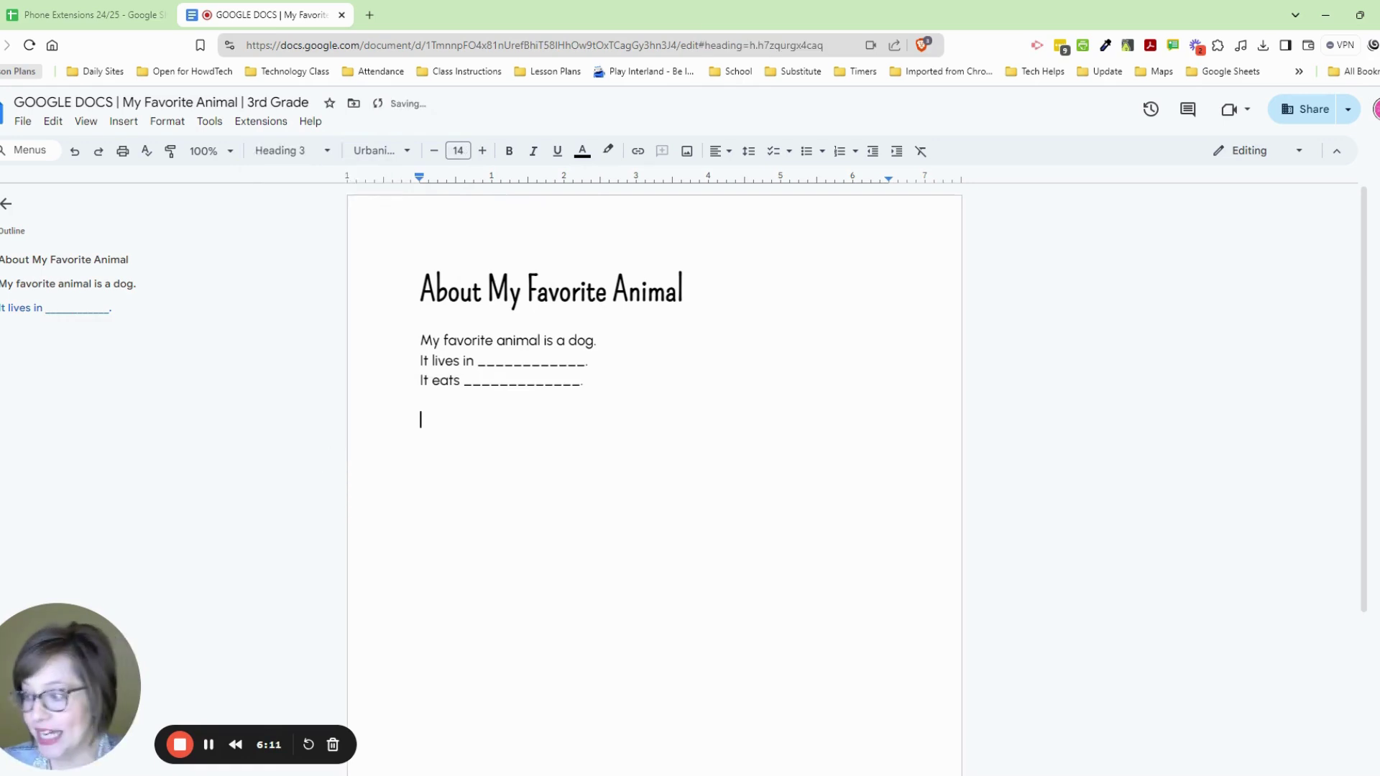
pyautogui.write('Som')
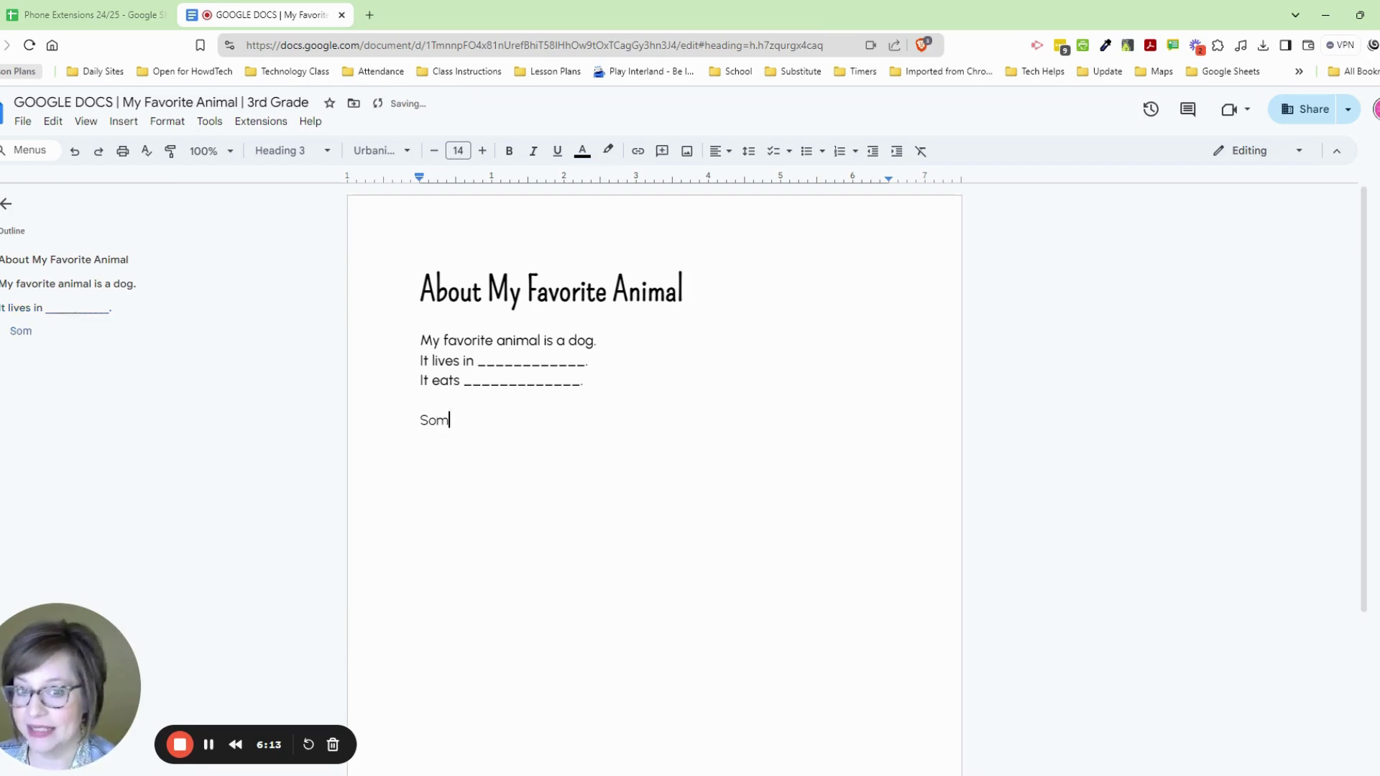
pyautogui.write('e interesting f')
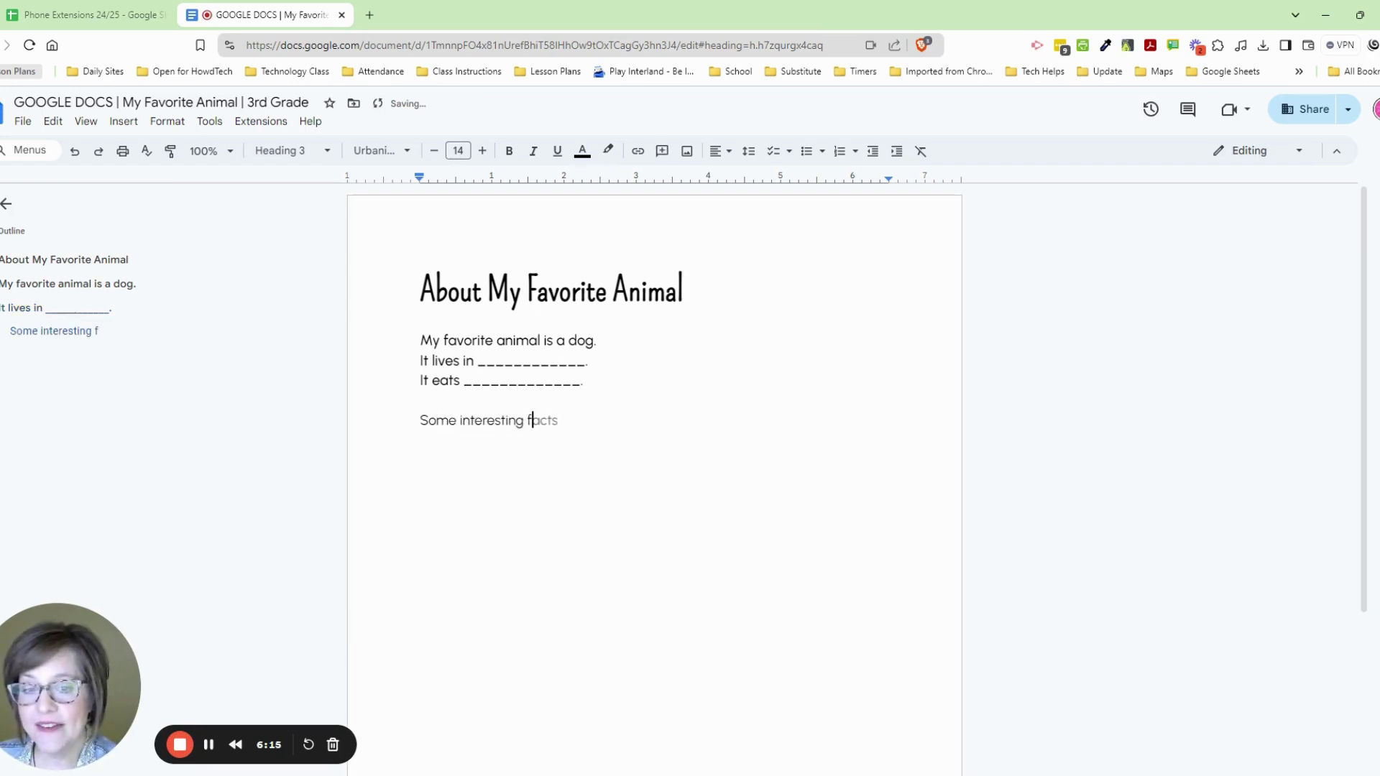
pyautogui.write('acts about this a')
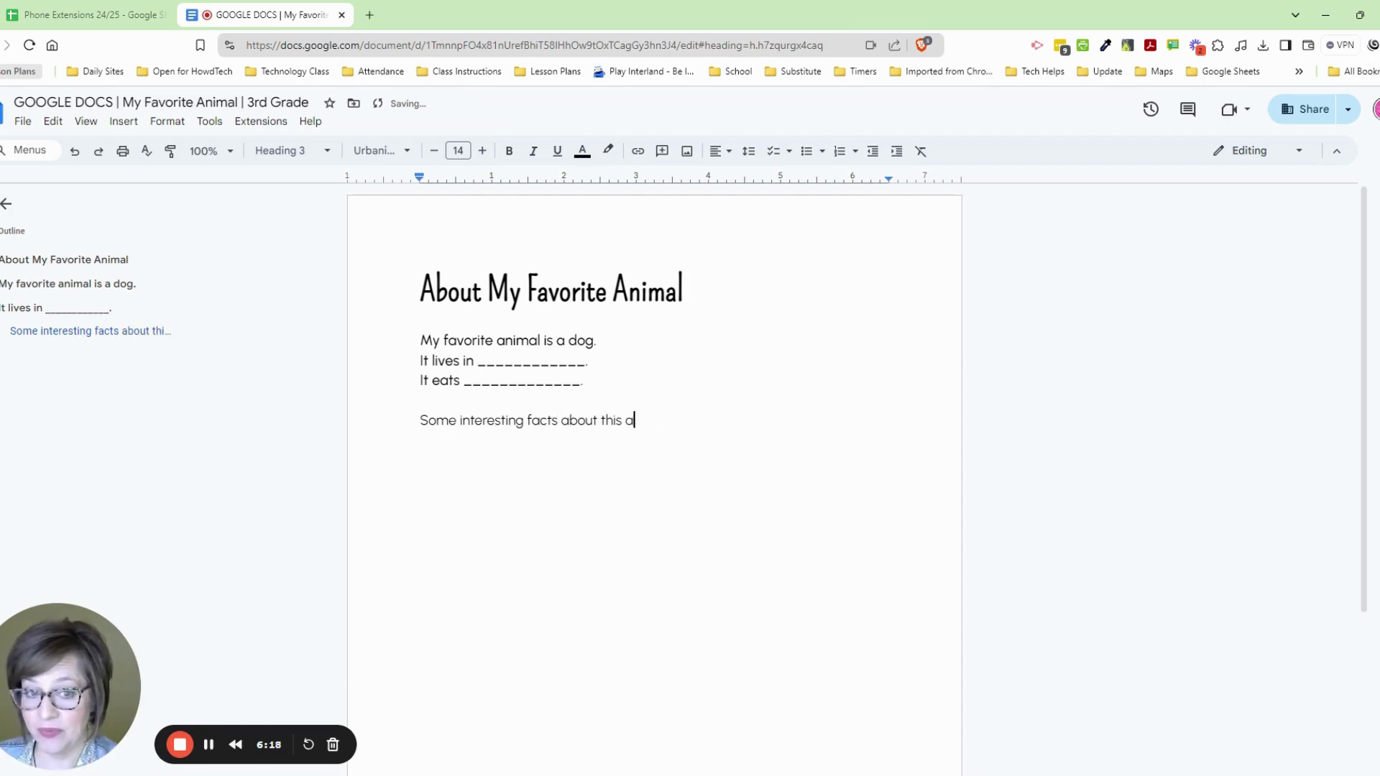
pyautogui.press('BackSpace')
pyautogui.write('anim')
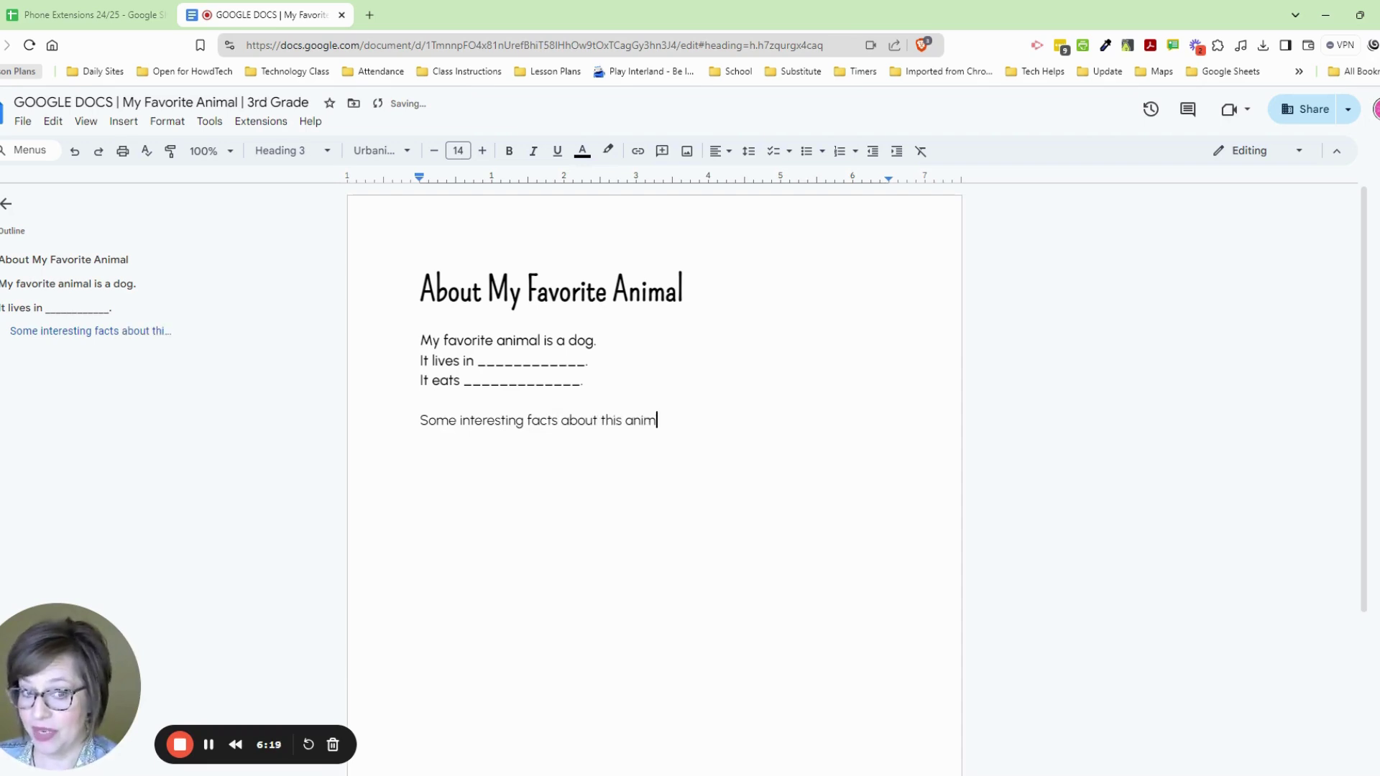
pyautogui.write('al are:')
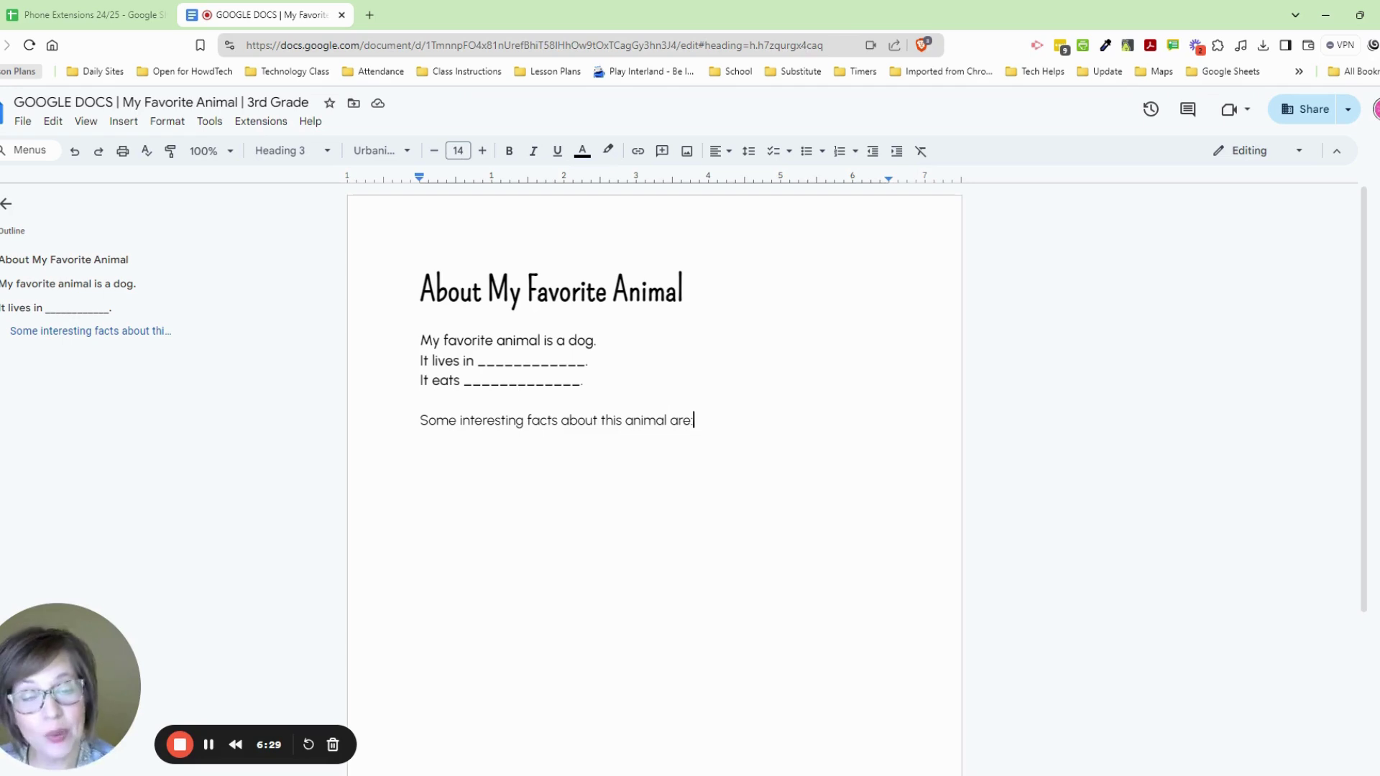
pyautogui.press('Return')
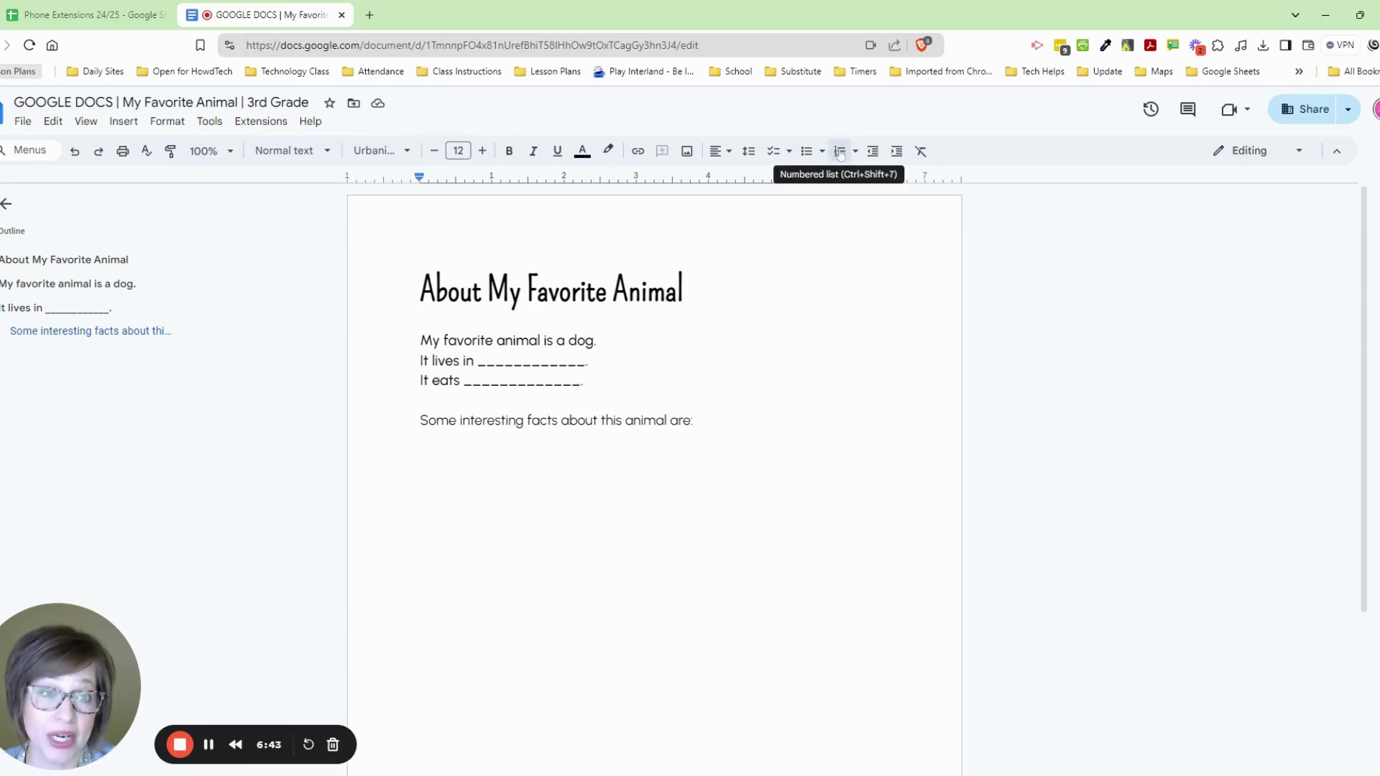
# Create a numbered list with the items 'Fact 1', 'Fact 2' and 'Fact 3'
pyautogui.click(839, 152)
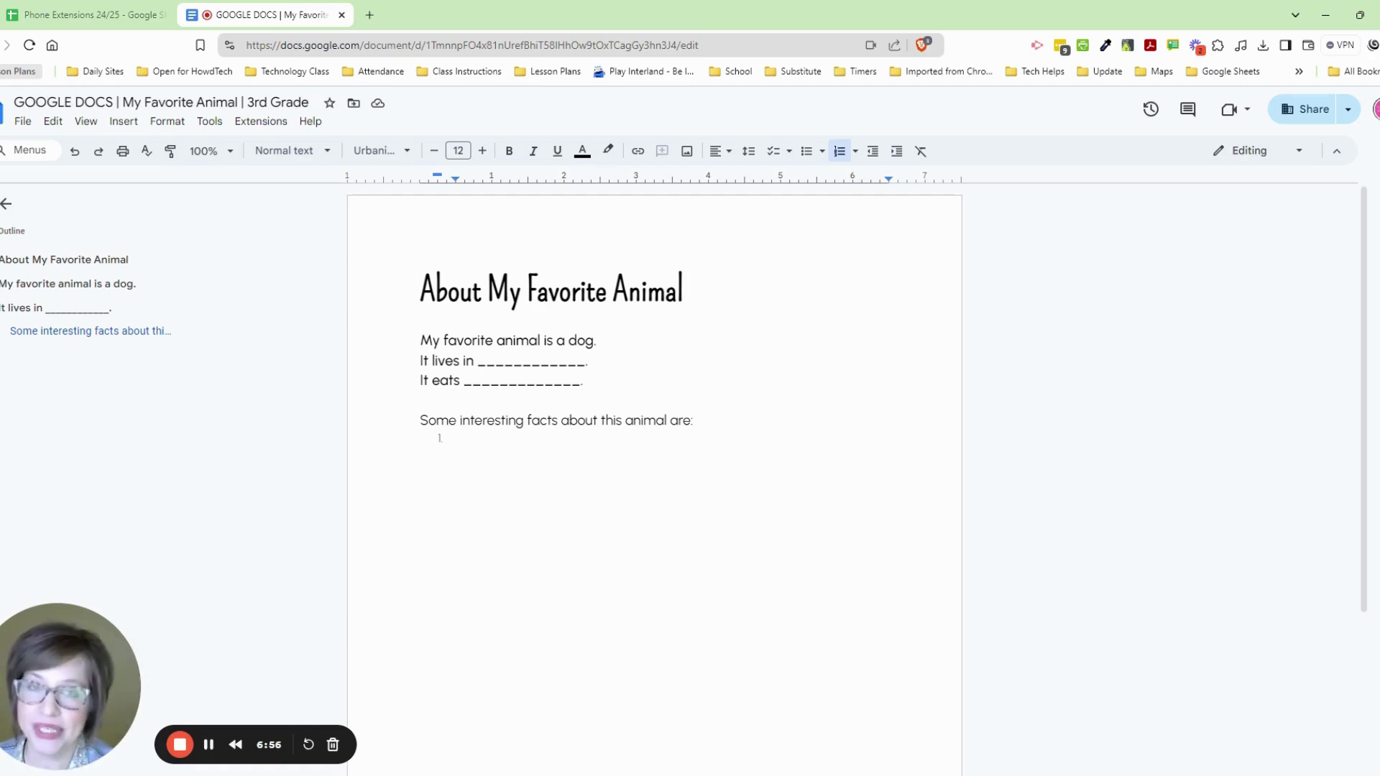
pyautogui.write('Fact 1')
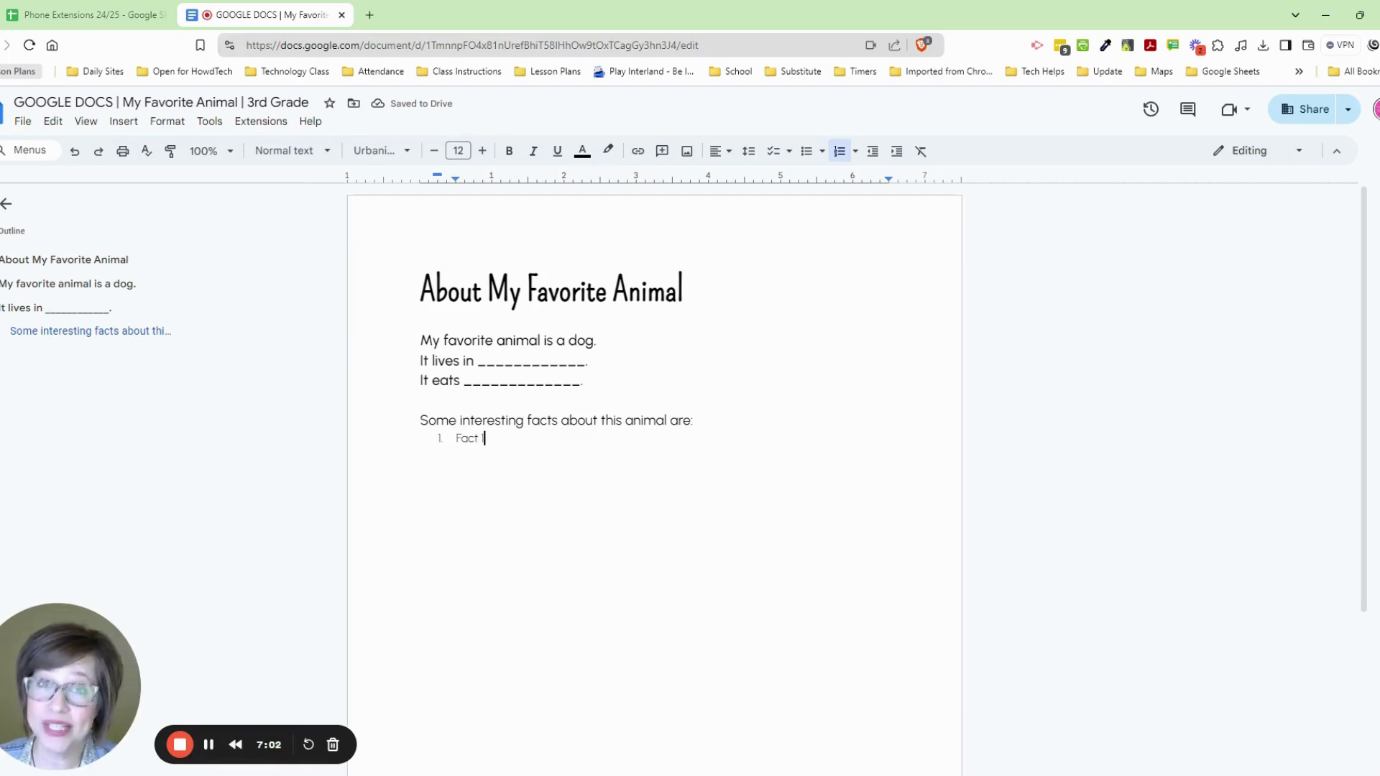
pyautogui.press('Return')
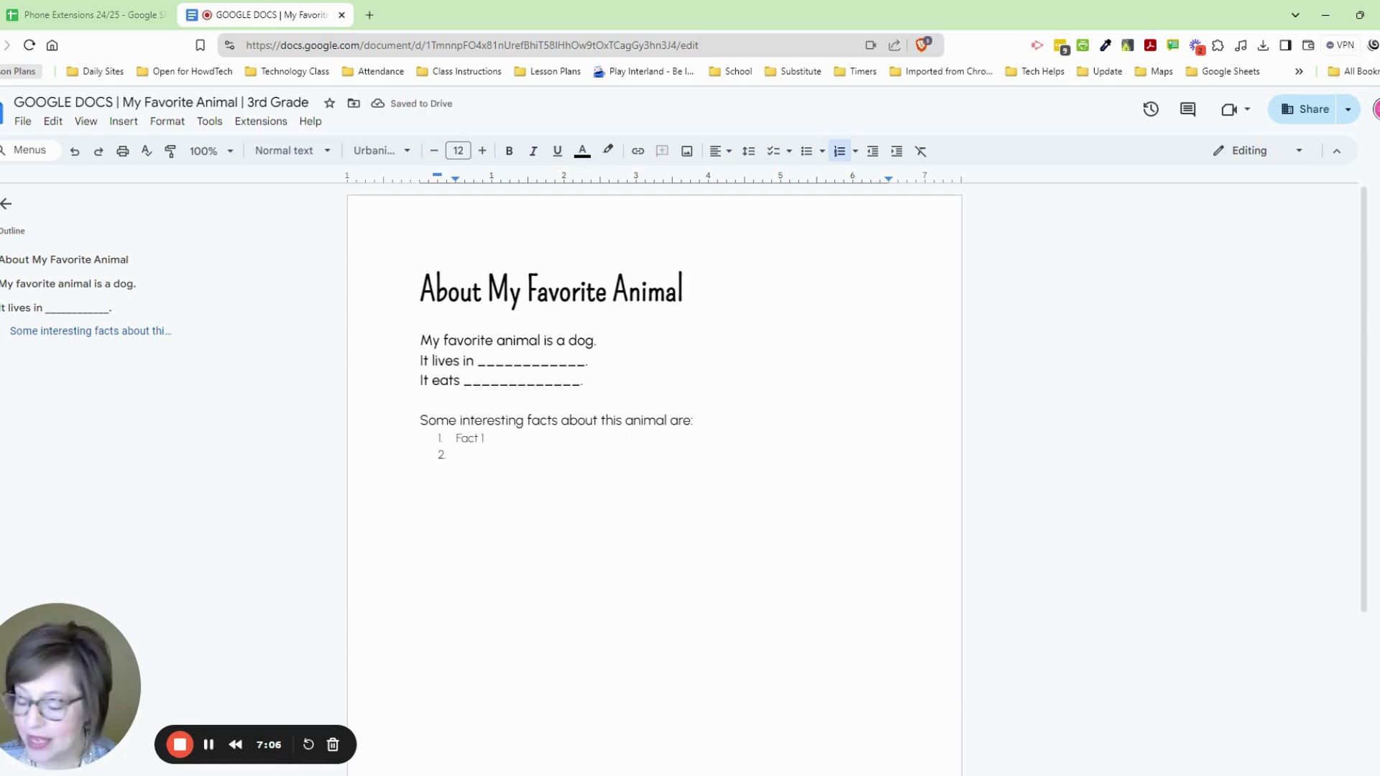
pyautogui.write('Facts')
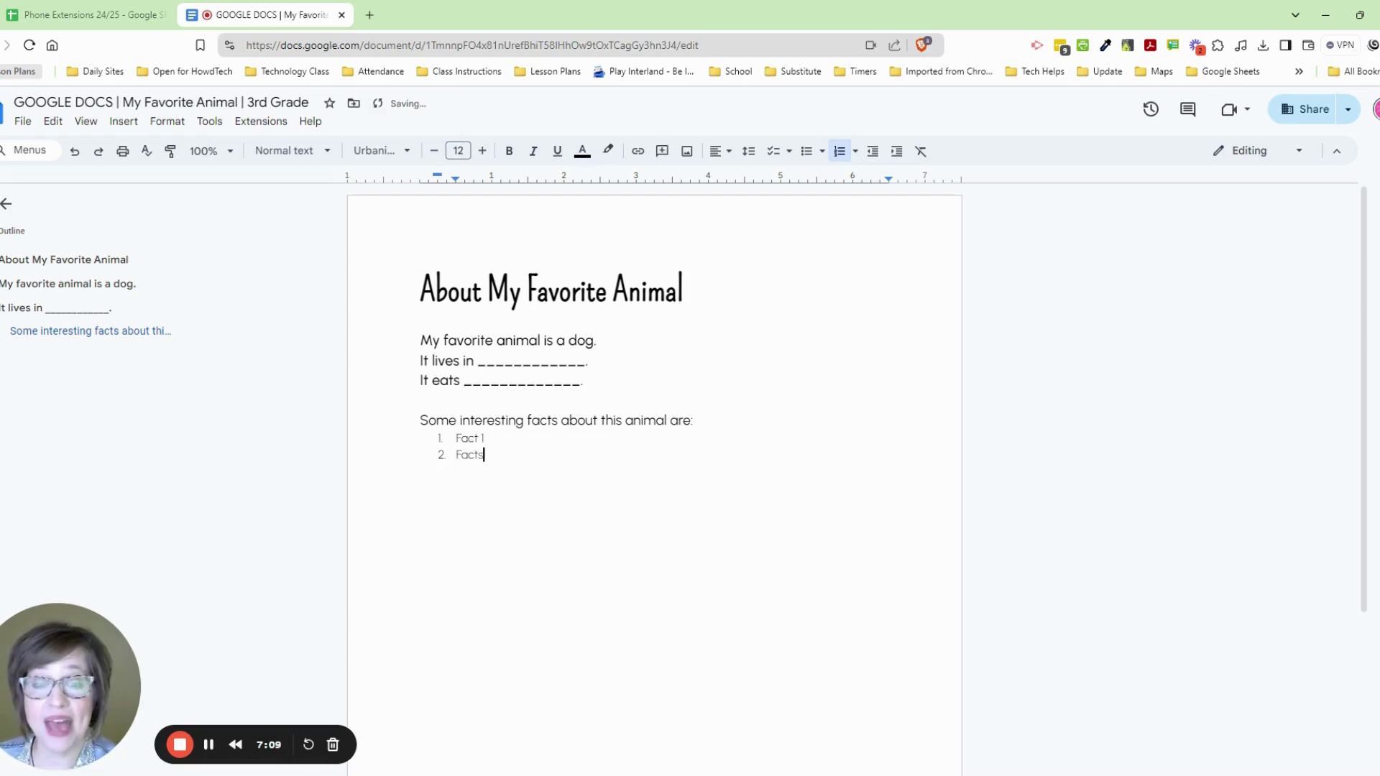
pyautogui.press('BackSpace')
pyautogui.write('2')
pyautogui.press('Return')
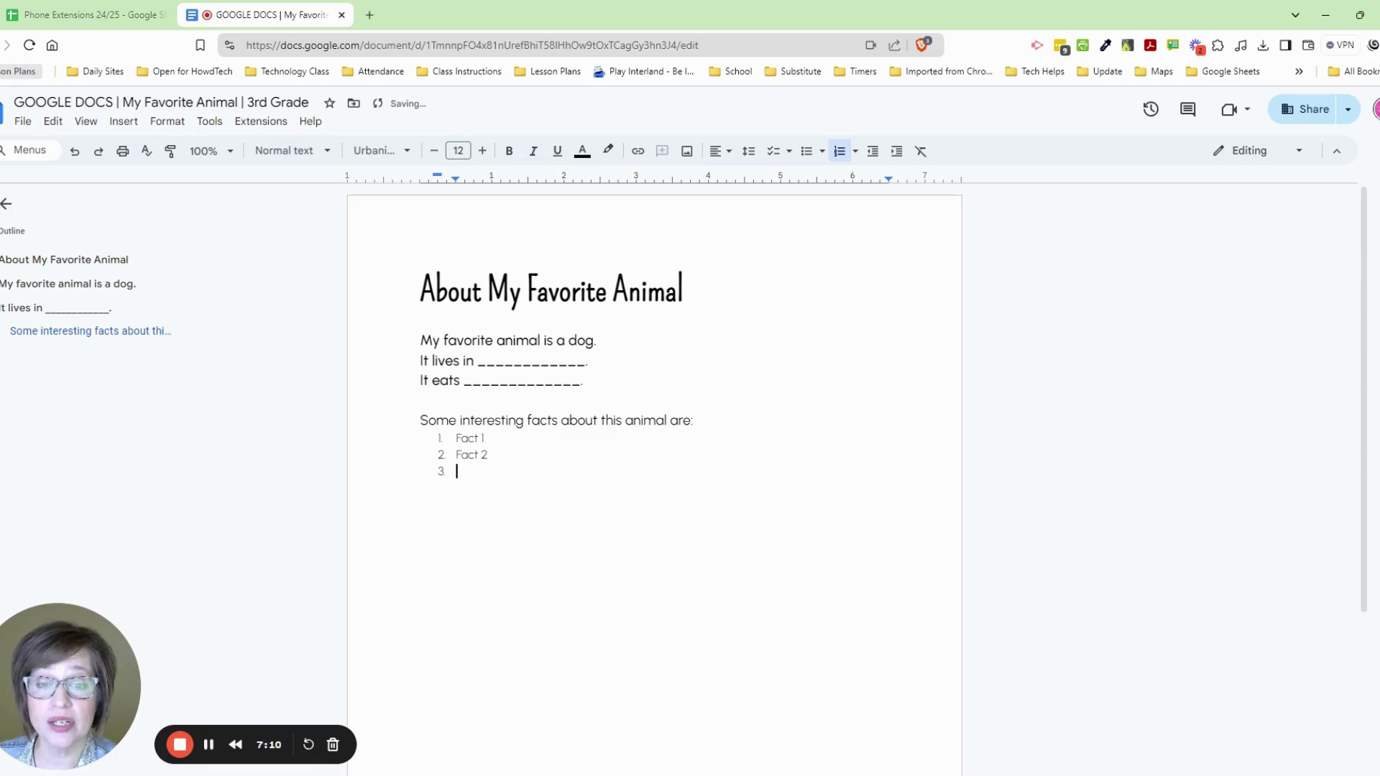
pyautogui.write('Fact 3')
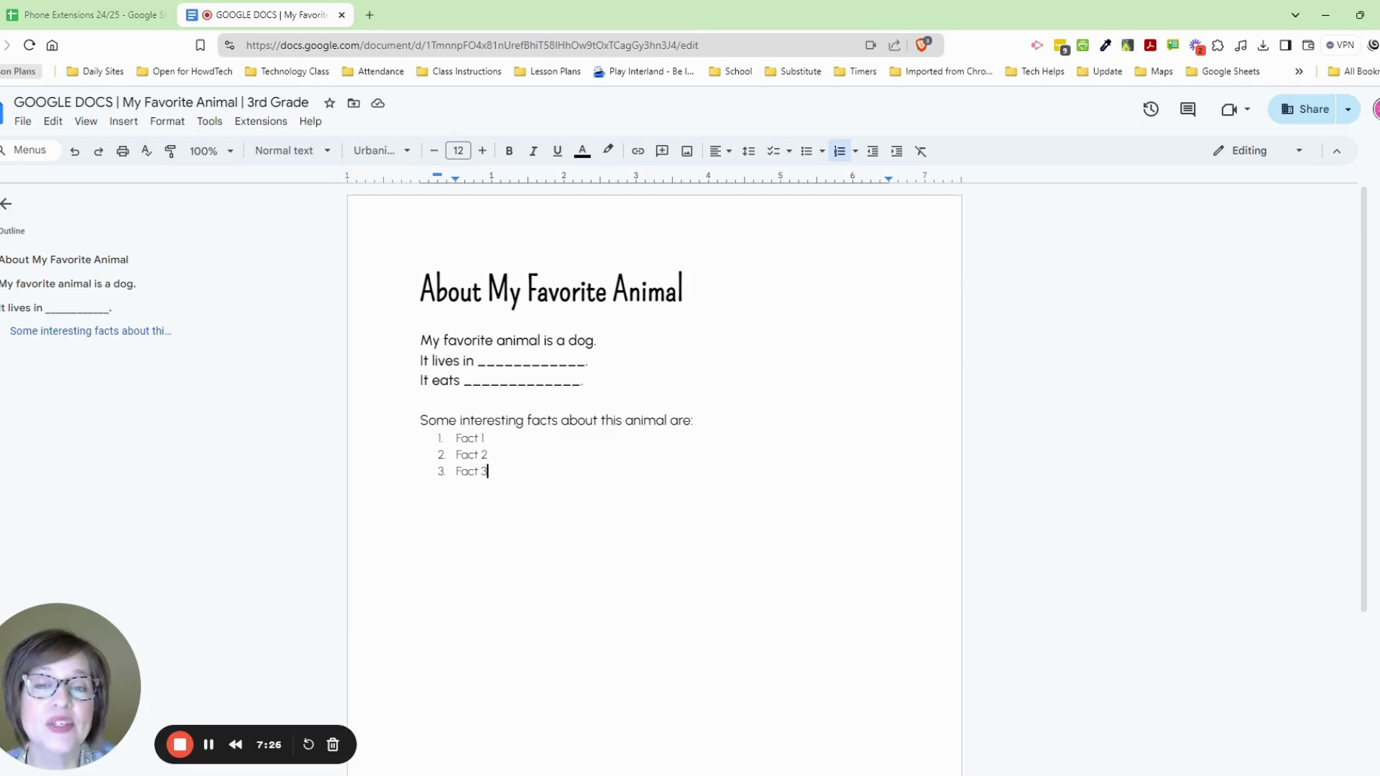
# Put the cursor in the title 'About My Favorite Animal' and apply Center align
pyautogui.click(64, 259)
pyautogui.hotkey('shift', 'Right')
pyautogui.hotkey('shift', 'Right')
pyautogui.hotkey('shift', 'Right')
pyautogui.hotkey('shift', 'Right')
pyautogui.hotkey('shift', 'Right')
pyautogui.hotkey('shift', 'Right')
pyautogui.hotkey('shift', 'Right')
pyautogui.hotkey('shift', 'Right')
pyautogui.hotkey('shift', 'Right')
pyautogui.hotkey('shift', 'Right')
pyautogui.hotkey('shift', 'Right')
pyautogui.hotkey('shift', 'Right')
pyautogui.hotkey('shift', 'Right')
pyautogui.hotkey('shift', 'Right')
pyautogui.hotkey('shift', 'Right')
pyautogui.hotkey('shift', 'Right')
pyautogui.hotkey('shift', 'Right')
pyautogui.hotkey('shift', 'Right')
pyautogui.hotkey('shift', 'Right')
pyautogui.hotkey('shift', 'Right')
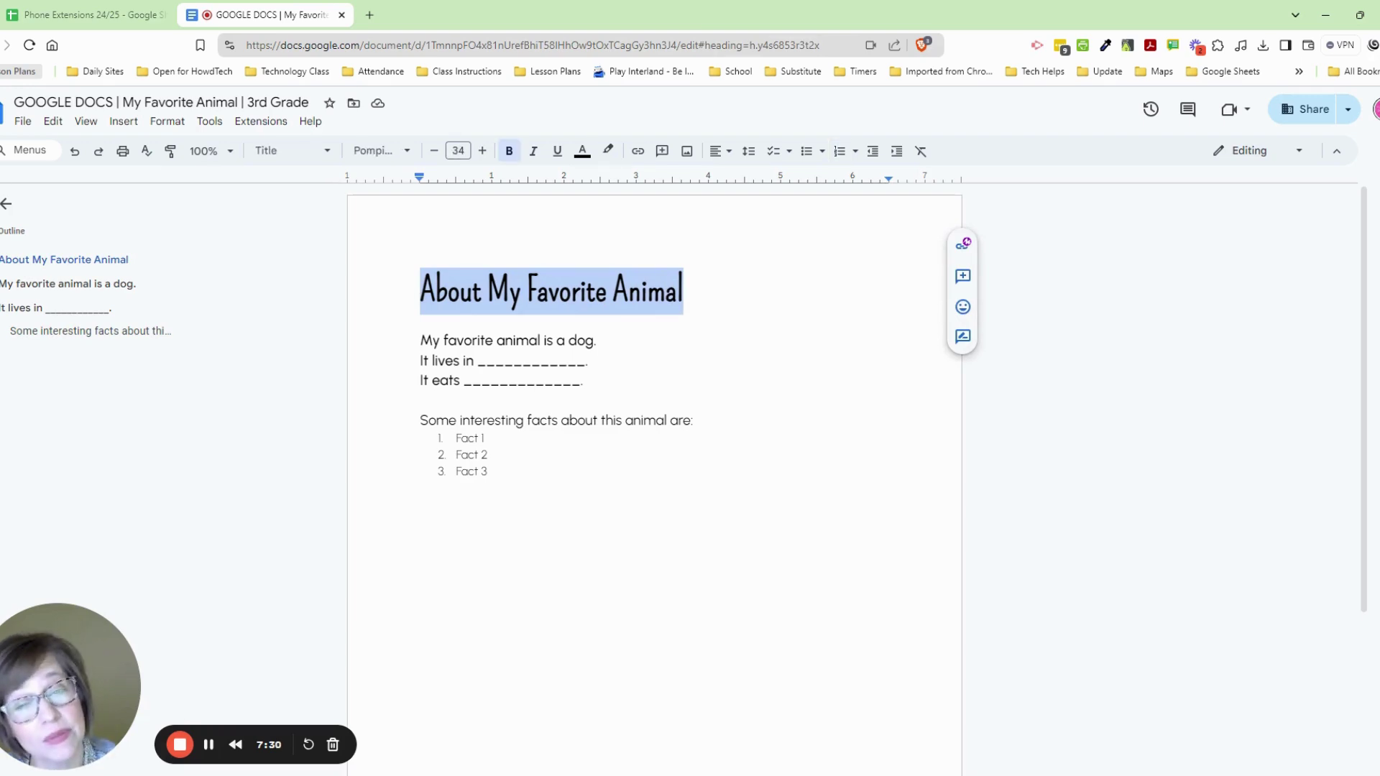
pyautogui.press('Left')
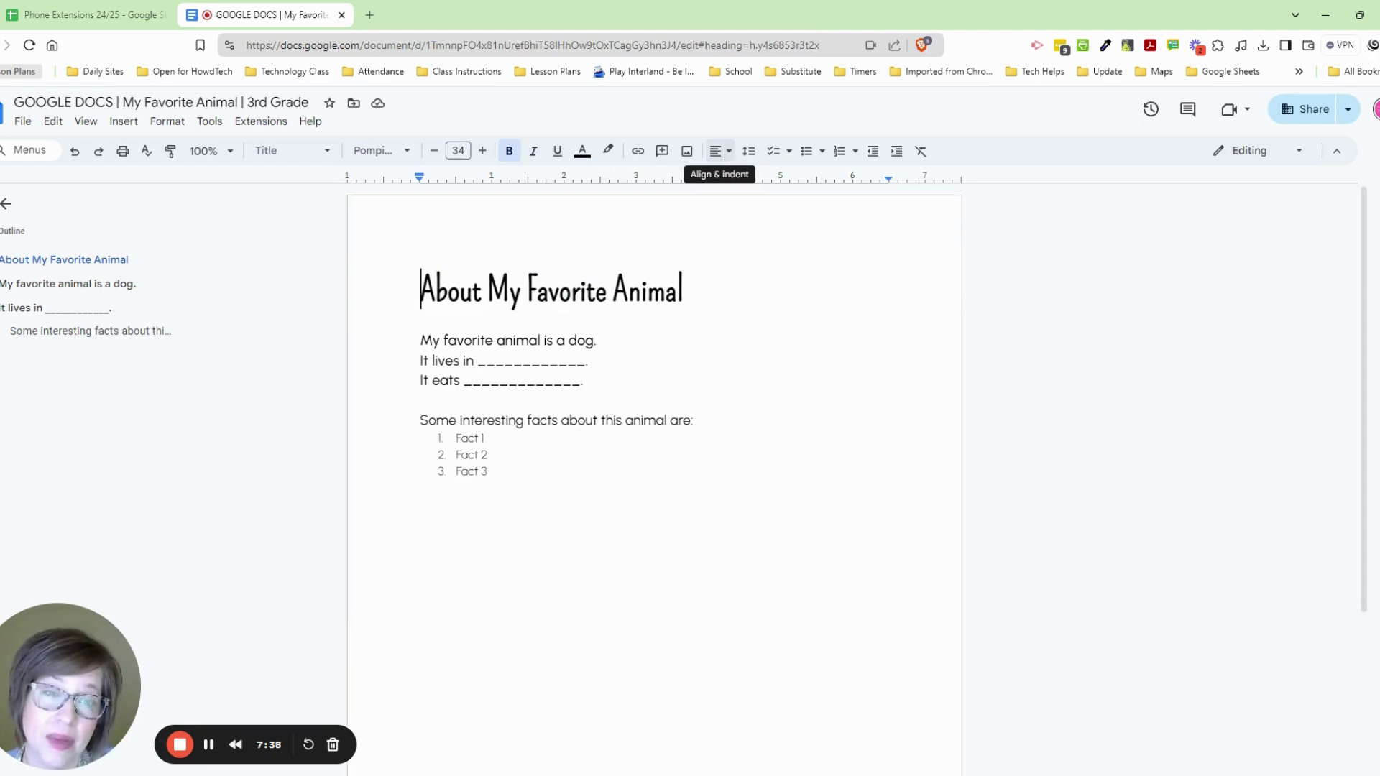
pyautogui.click(727, 152)
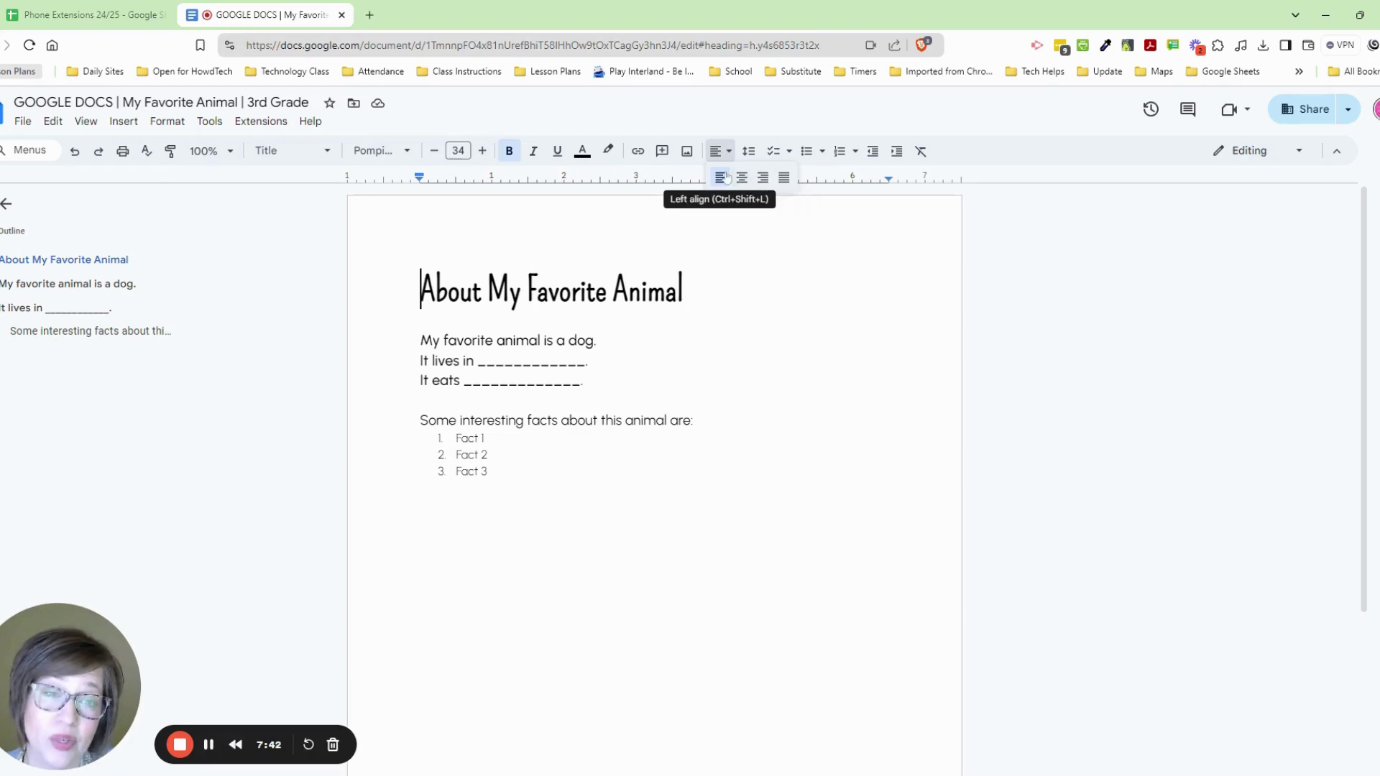
pyautogui.click(744, 178)
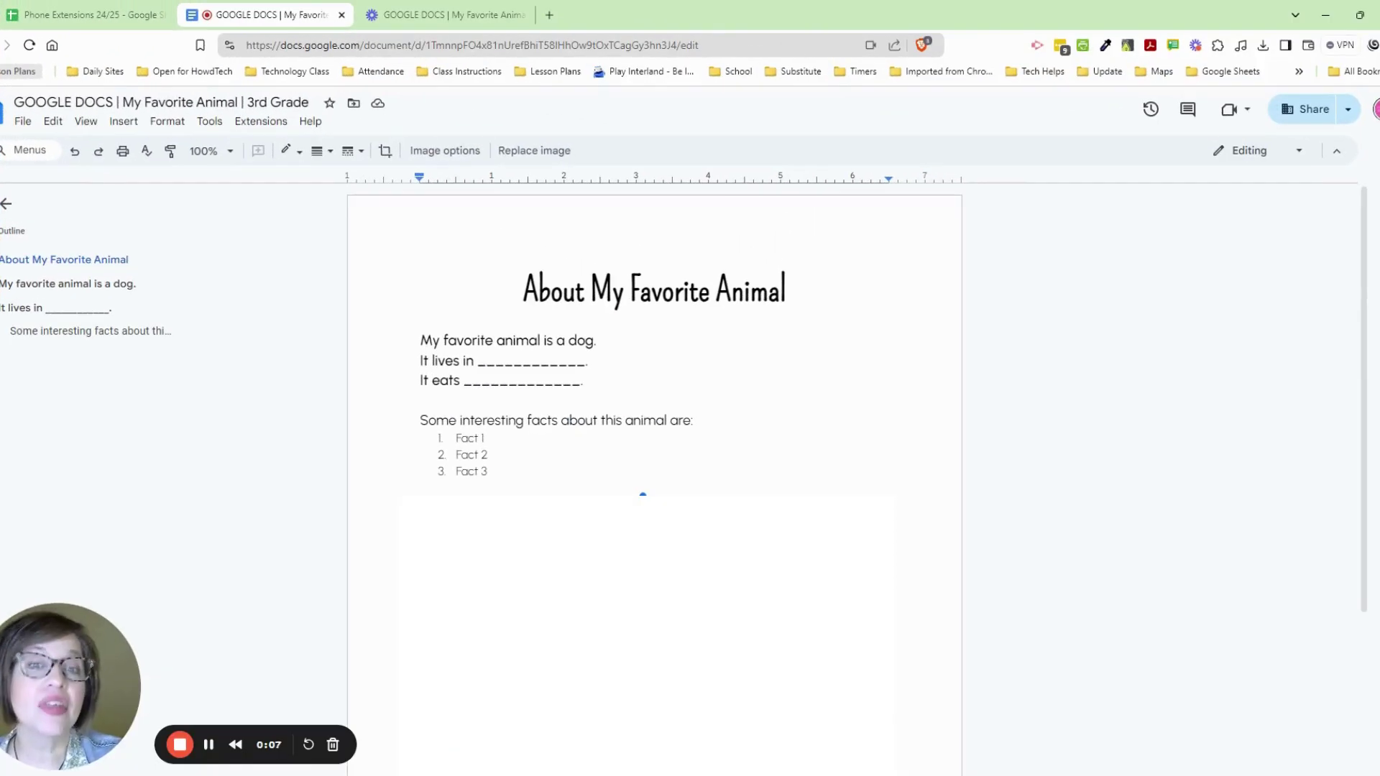
# Select the title 'About My Favorite Animal' and set its text colour to magenta
pyautogui.click(64, 260)
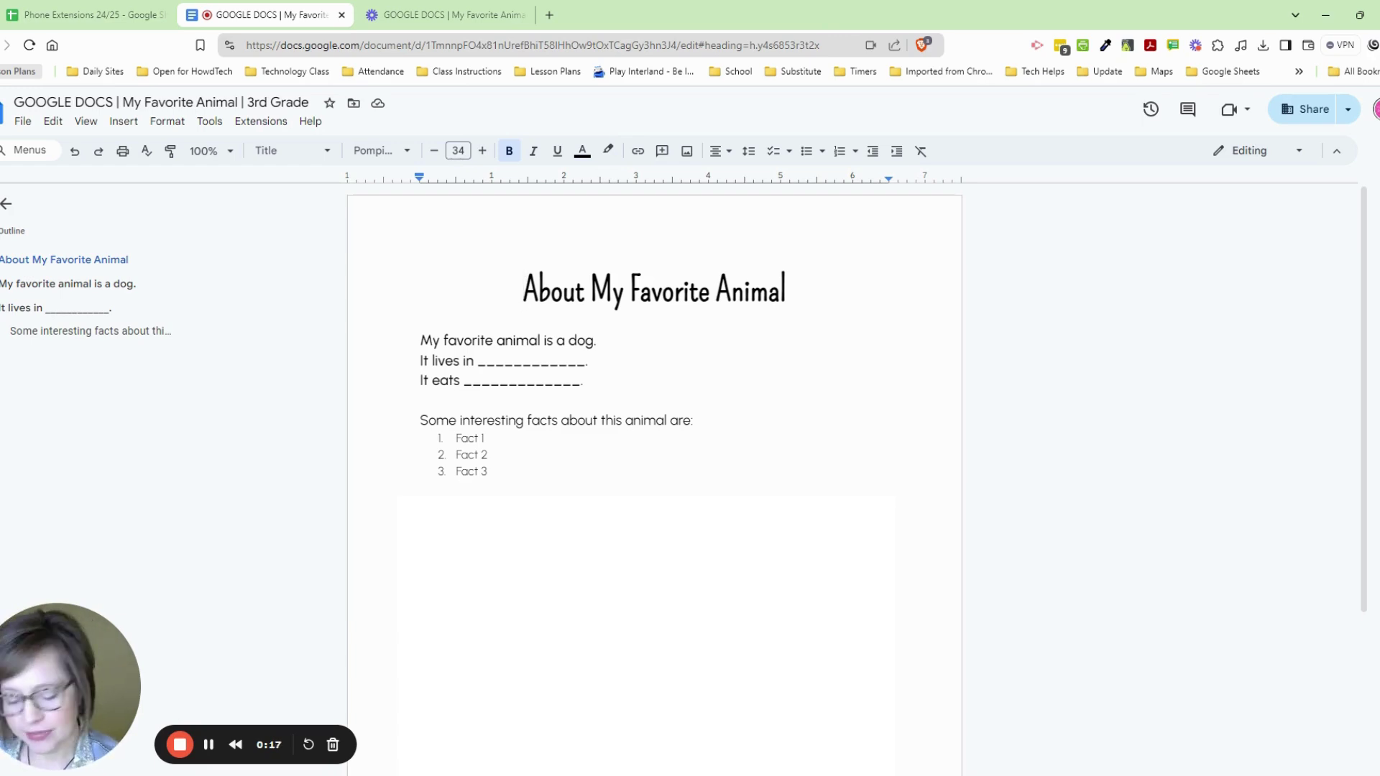
pyautogui.hotkey('shift', 'Right')
pyautogui.hotkey('shift', 'Right')
pyautogui.hotkey('shift', 'Right')
pyautogui.hotkey('shift', 'Right')
pyautogui.hotkey('shift', 'Right')
pyautogui.hotkey('shift', 'Right')
pyautogui.hotkey('shift', 'Right')
pyautogui.hotkey('shift', 'Right')
pyautogui.hotkey('shift', 'Right')
pyautogui.hotkey('shift', 'Right')
pyautogui.hotkey('shift', 'Right')
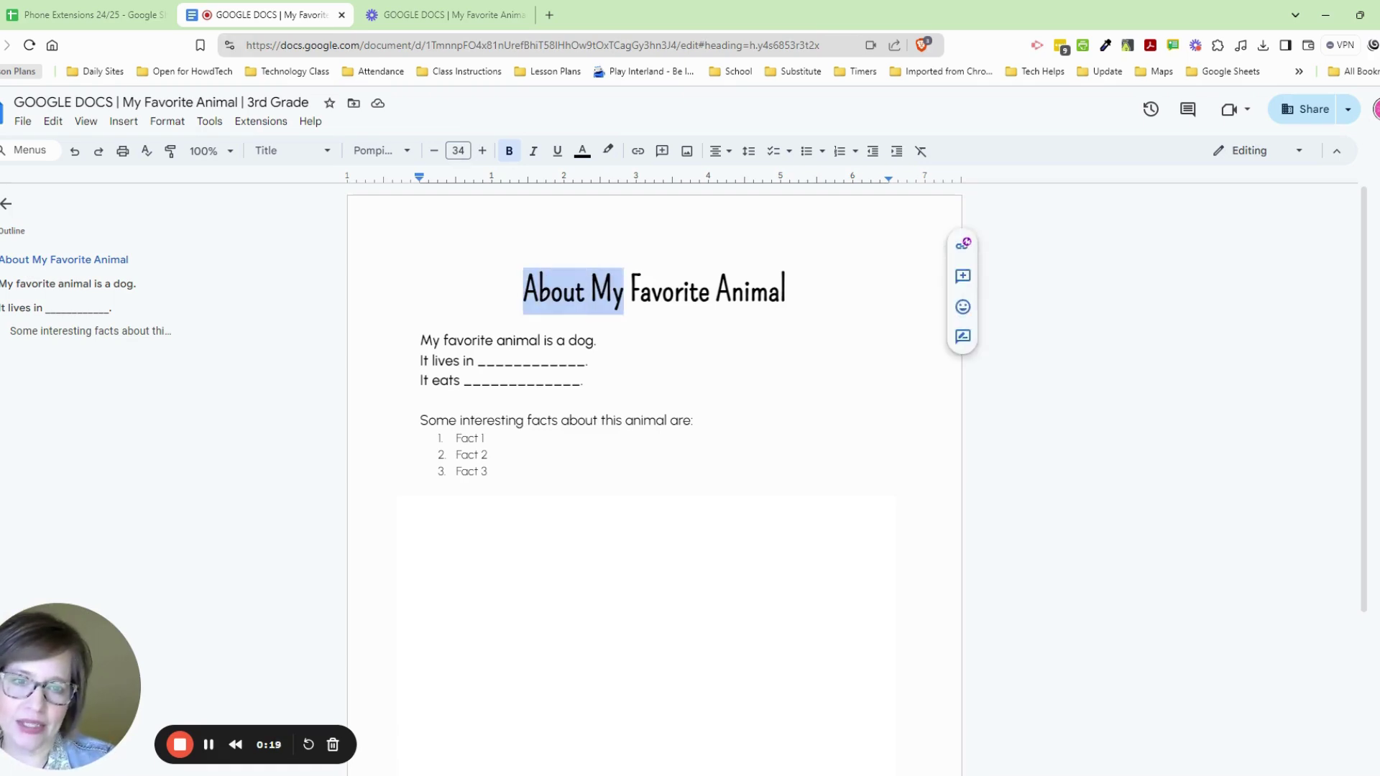
pyautogui.hotkey('shift', 'Right')
pyautogui.hotkey('shift', 'Right')
pyautogui.hotkey('shift', 'Right')
pyautogui.hotkey('shift', 'Right')
pyautogui.hotkey('shift', 'Right')
pyautogui.hotkey('shift', 'Right')
pyautogui.hotkey('shift', 'Right')
pyautogui.hotkey('shift', 'Right')
pyautogui.hotkey('shift', 'Right')
pyautogui.hotkey('shift', 'Right')
pyautogui.hotkey('shift', 'Right')
pyautogui.hotkey('shift', 'Right')
pyautogui.hotkey('shift', 'Right')
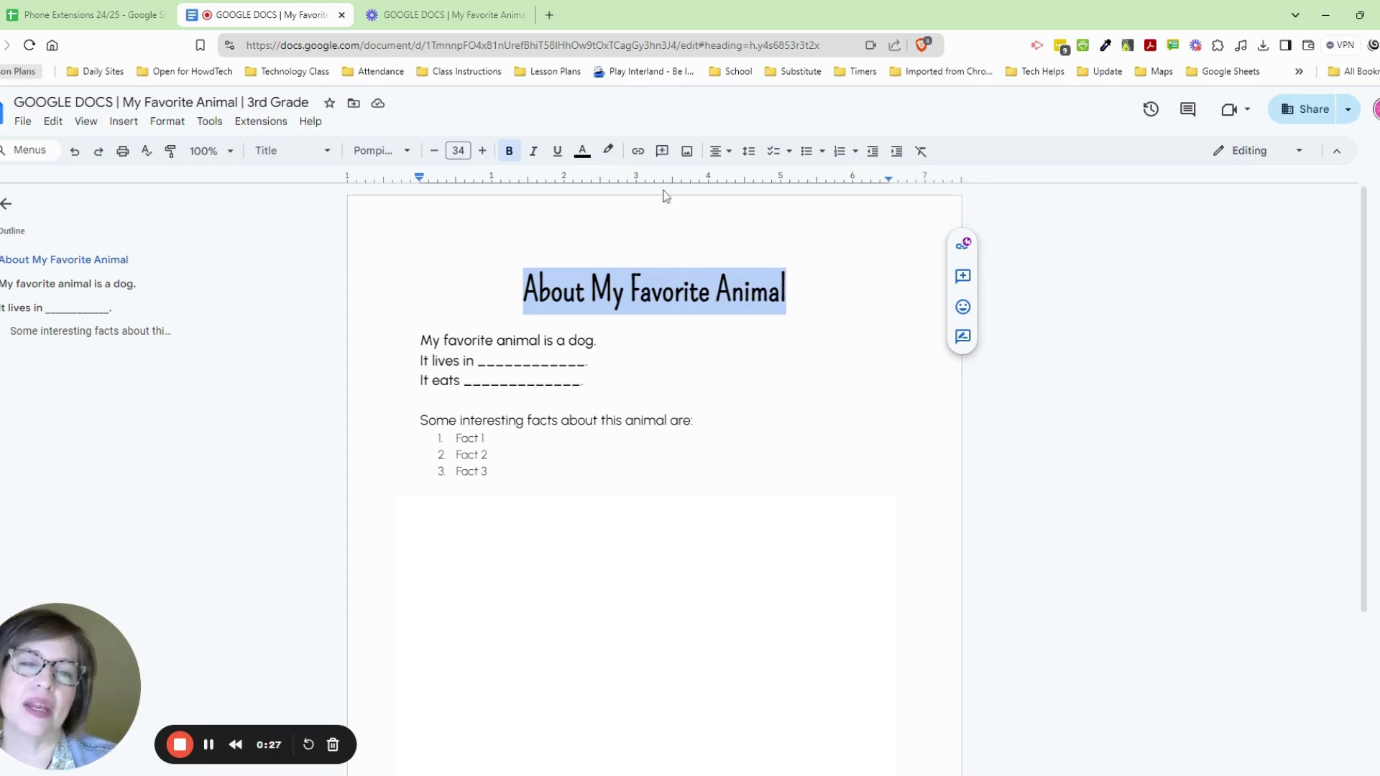
pyautogui.click(582, 152)
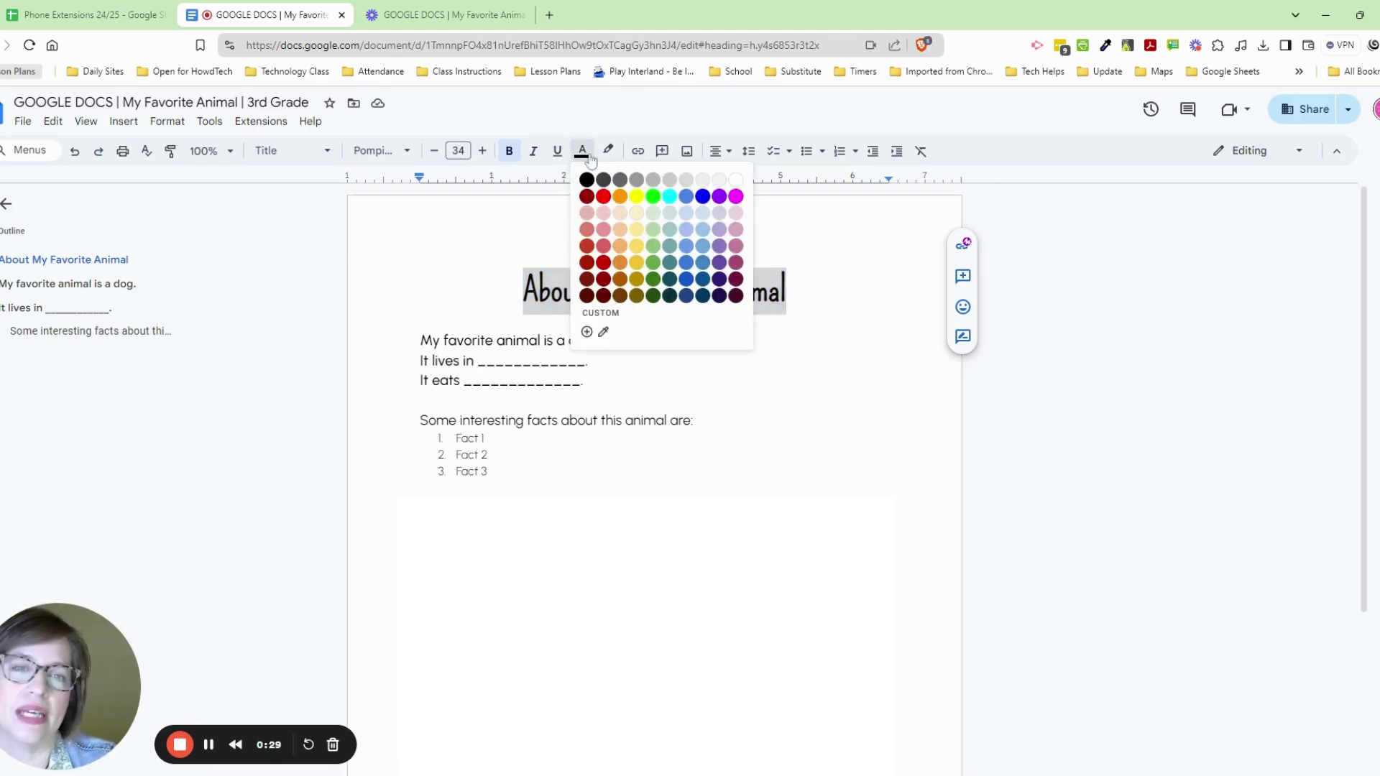
pyautogui.click(735, 197)
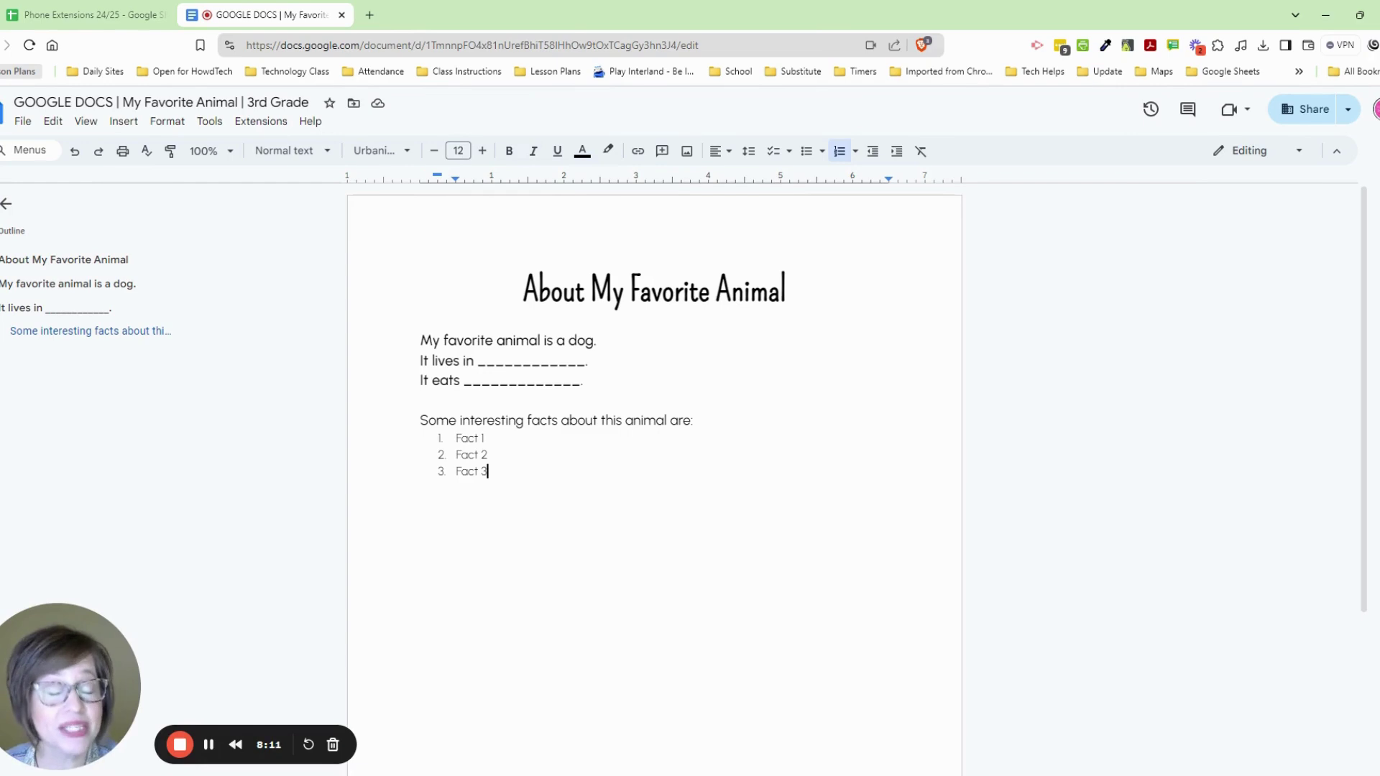
# Add a blank unnumbered line after Fact 3 and bring up the Insert image options
pyautogui.press('Return')
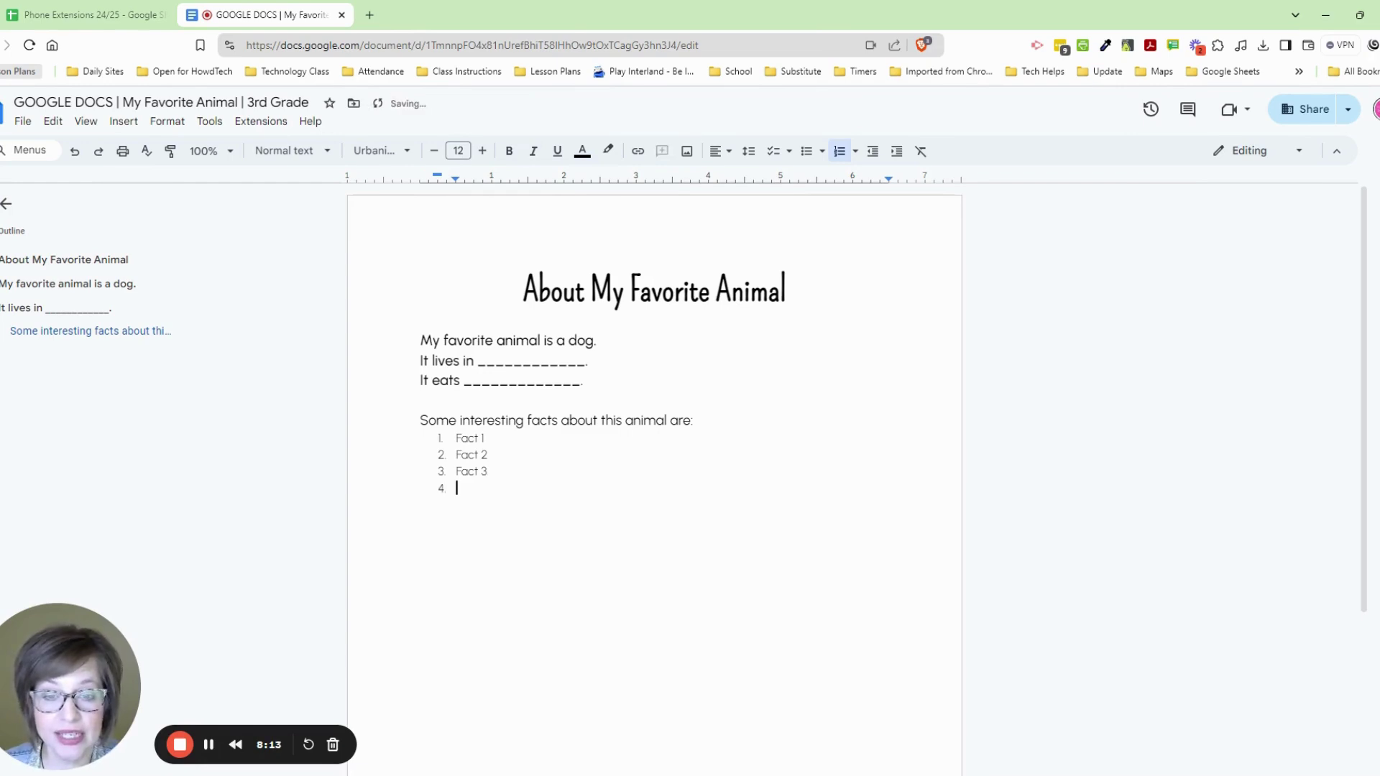
pyautogui.press('Return')
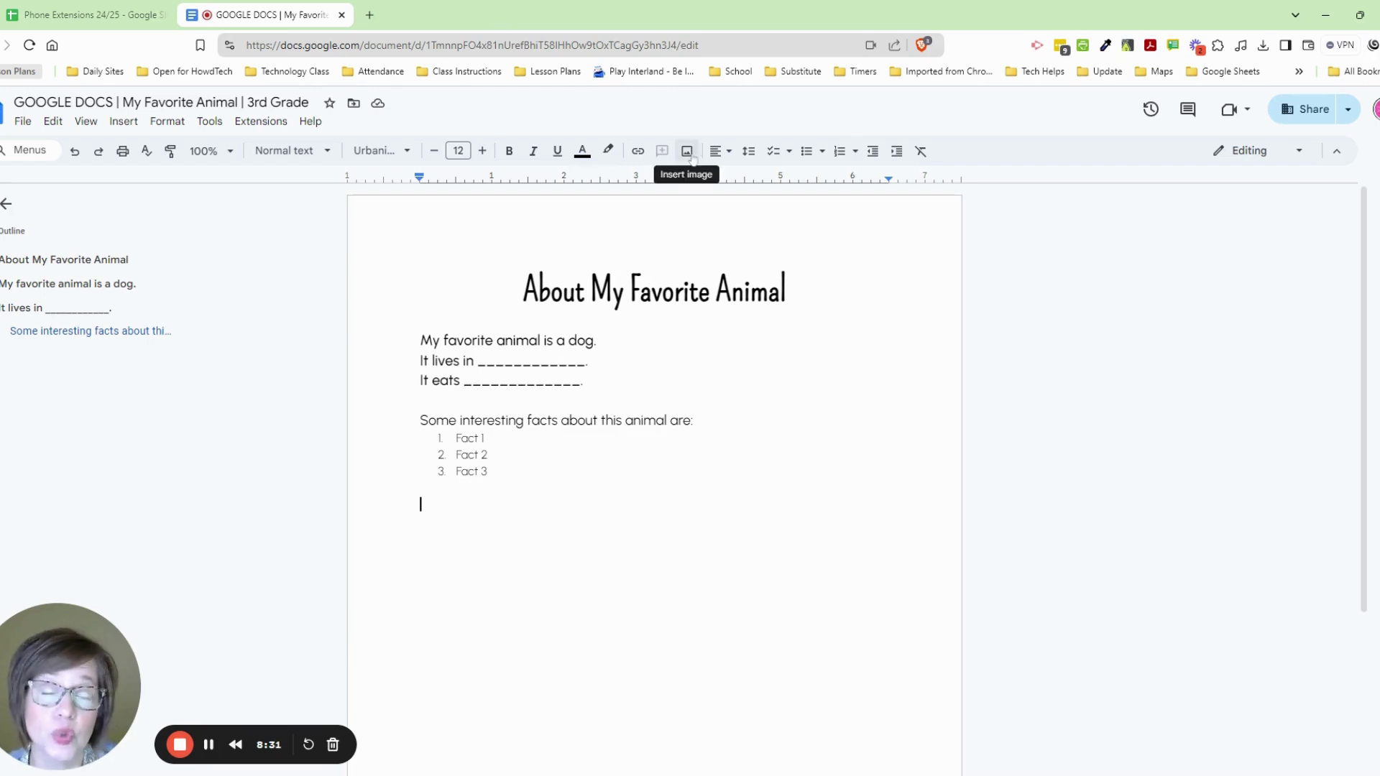
pyautogui.click(124, 121)
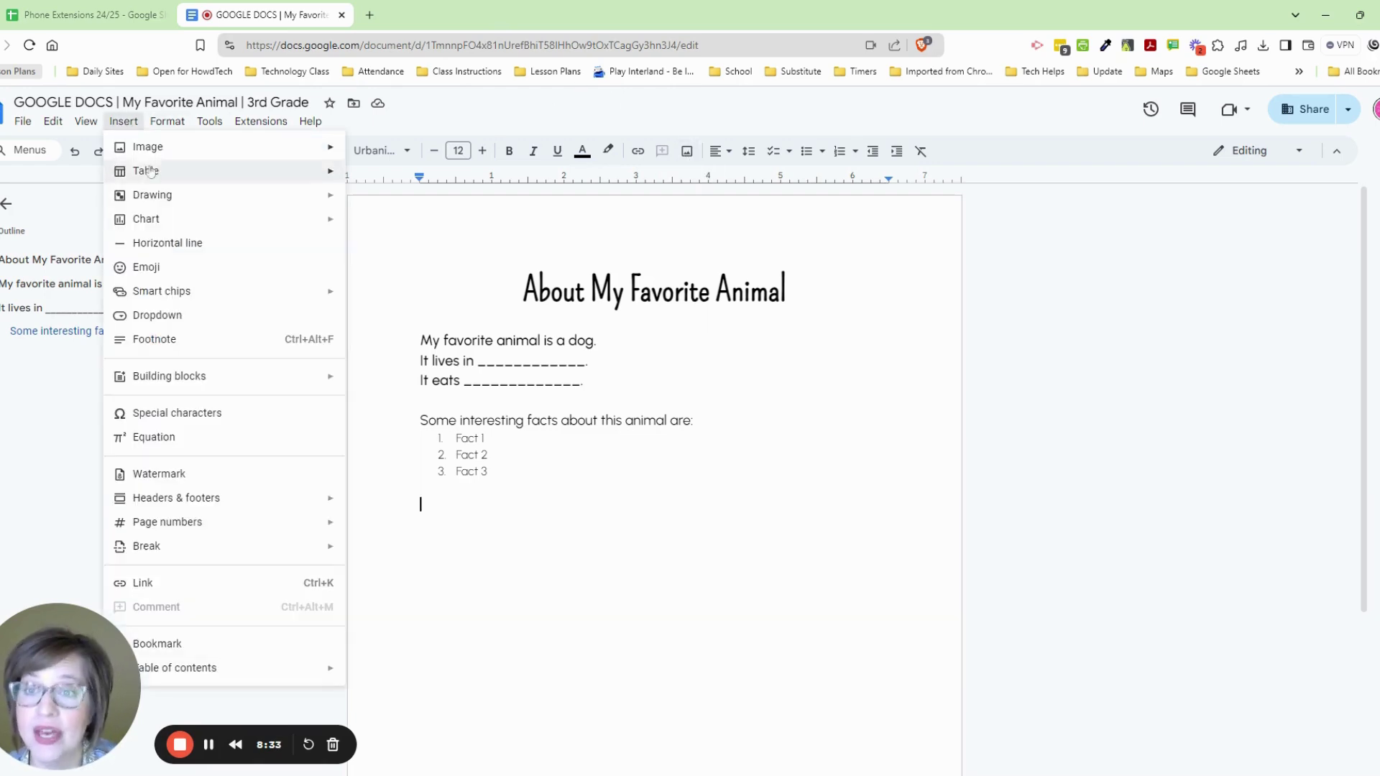
pyautogui.moveTo(92, 122)
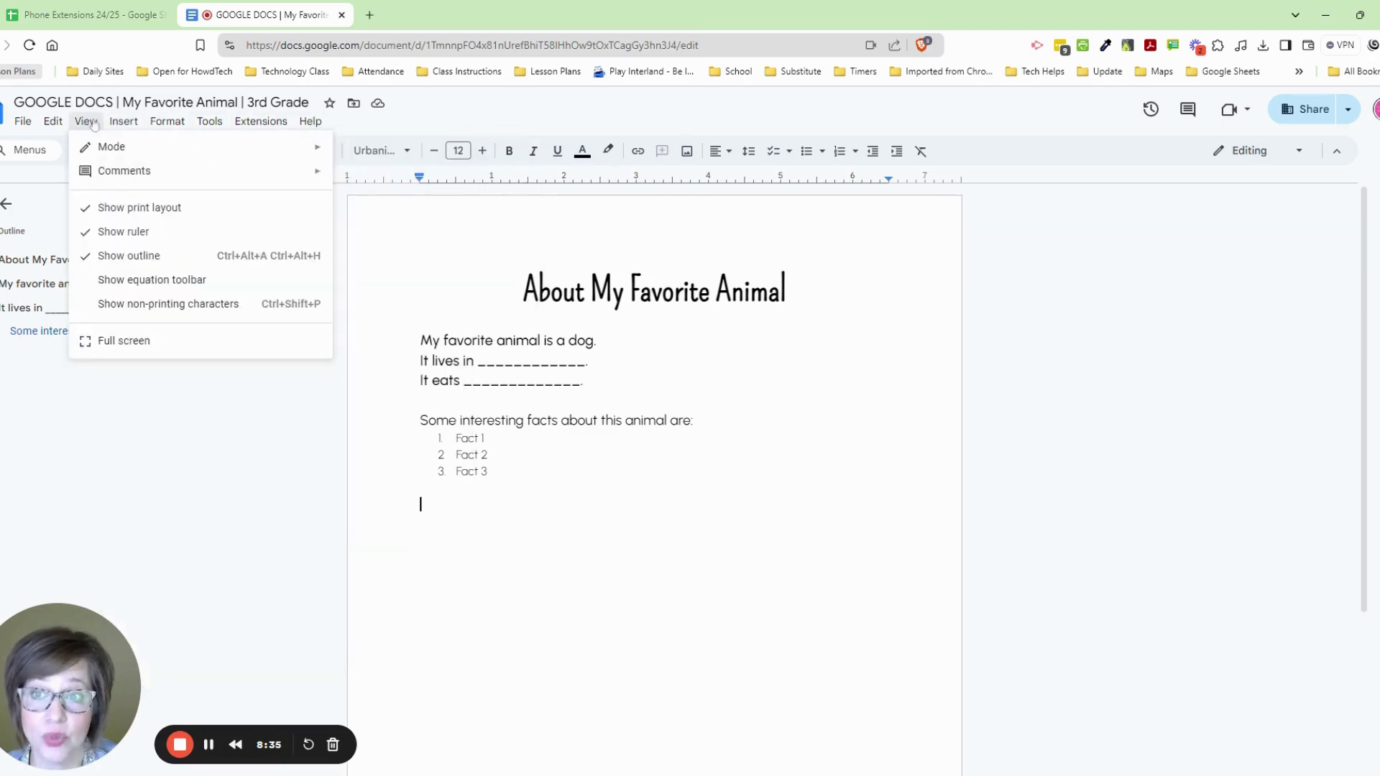
pyautogui.moveTo(258, 154)
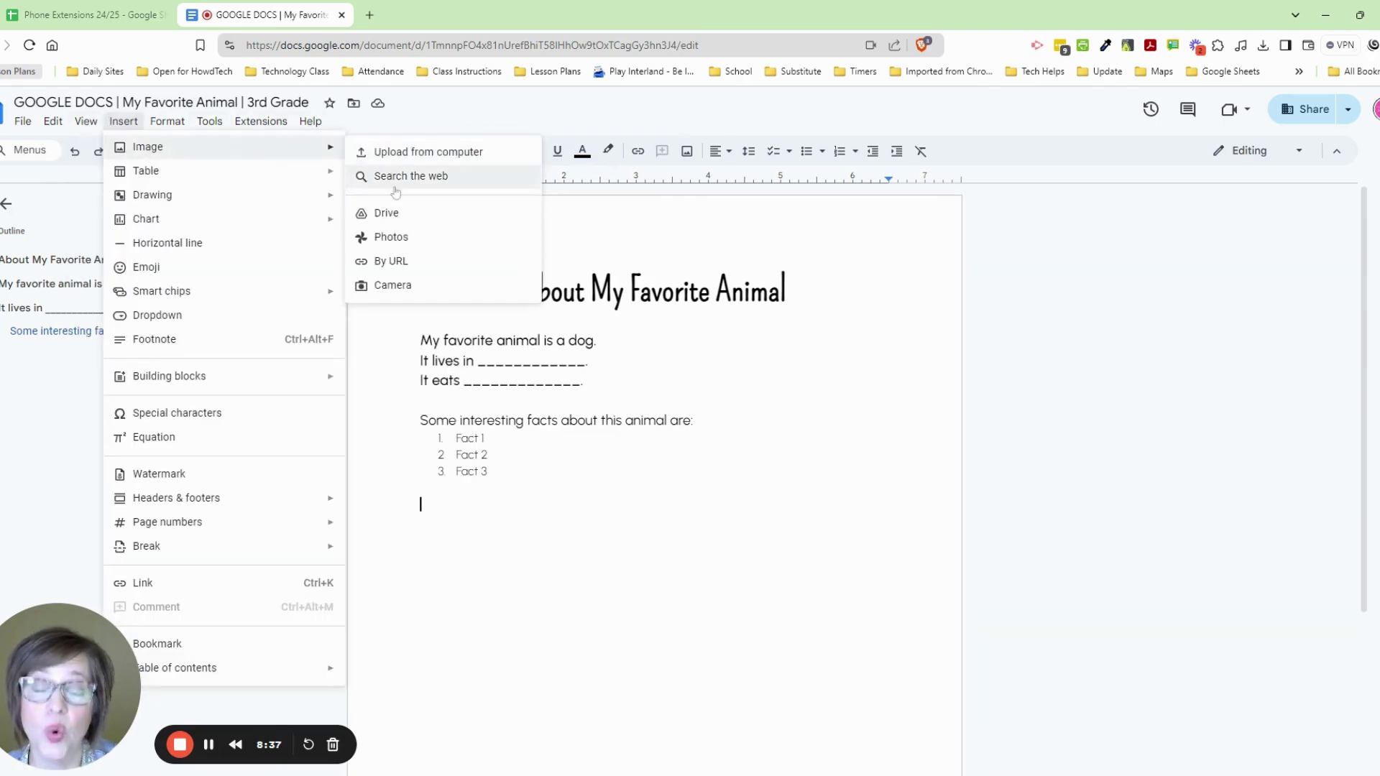
# Search the web for 'dog' and insert the brown puppy-on-wooden-board photo below the facts list
pyautogui.click(693, 154)
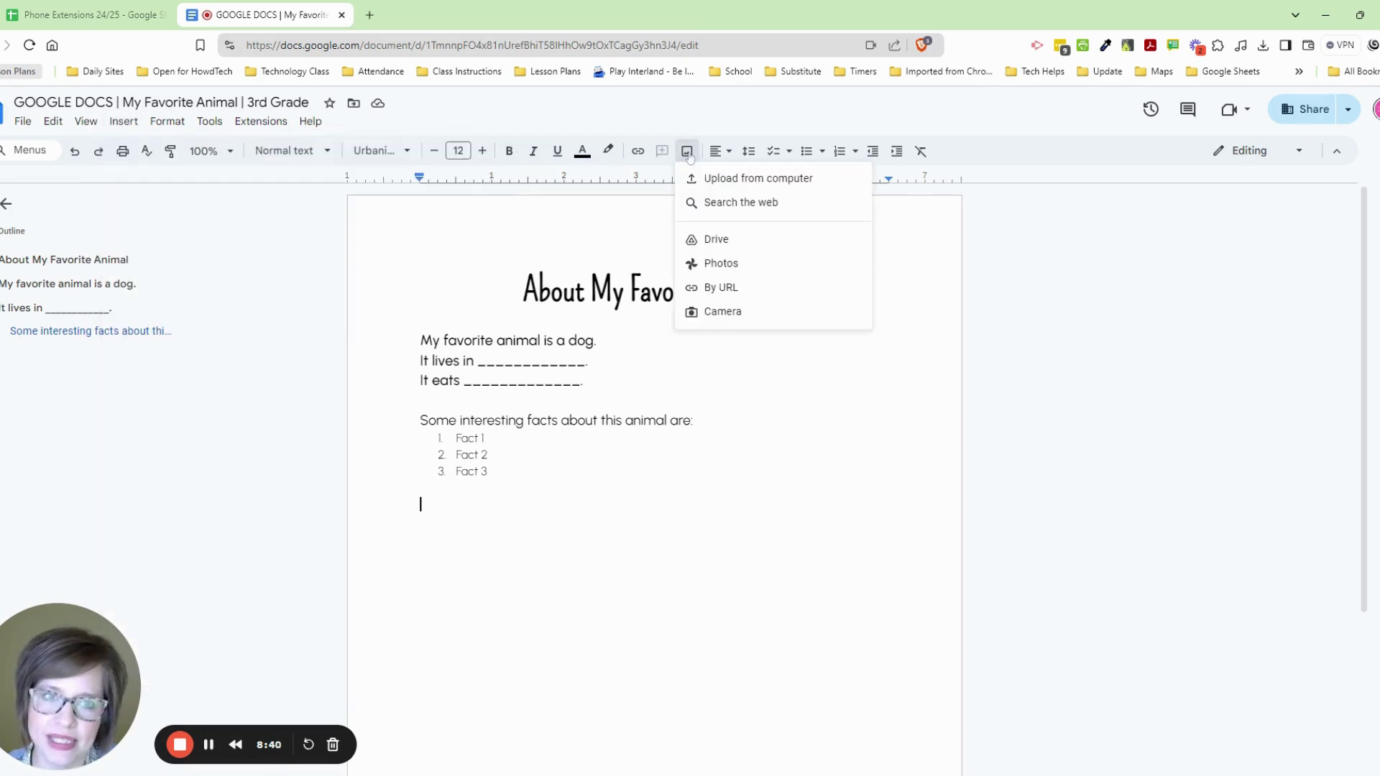
pyautogui.click(723, 207)
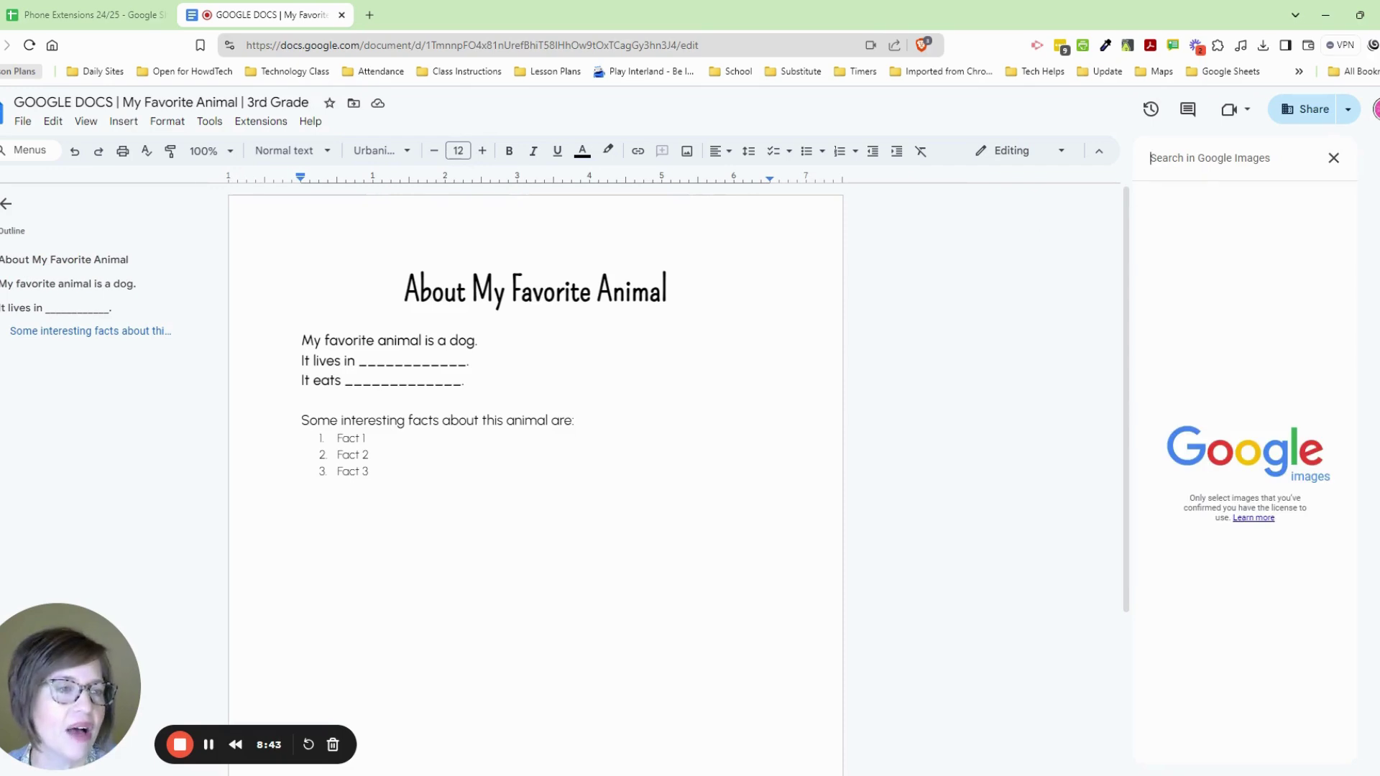
pyautogui.write('dog')
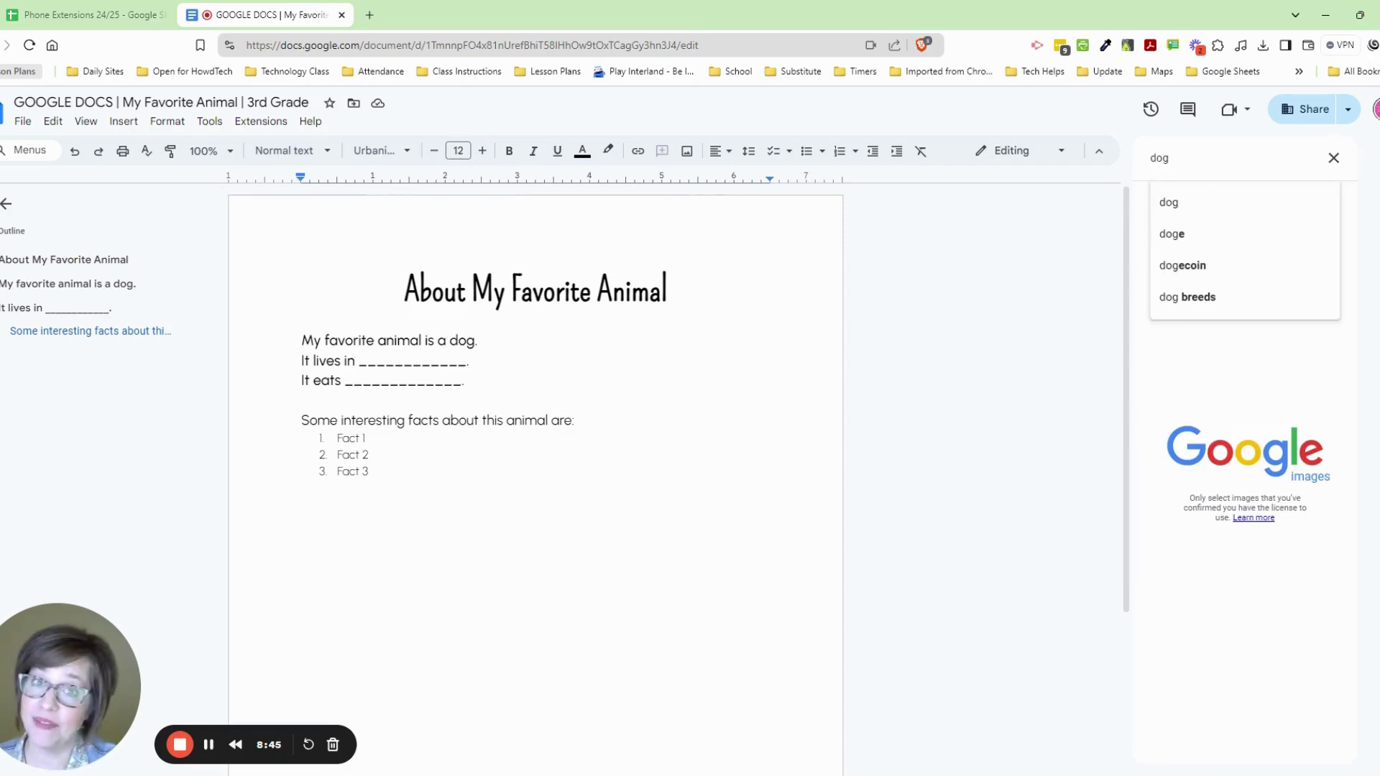
pyautogui.press('Return')
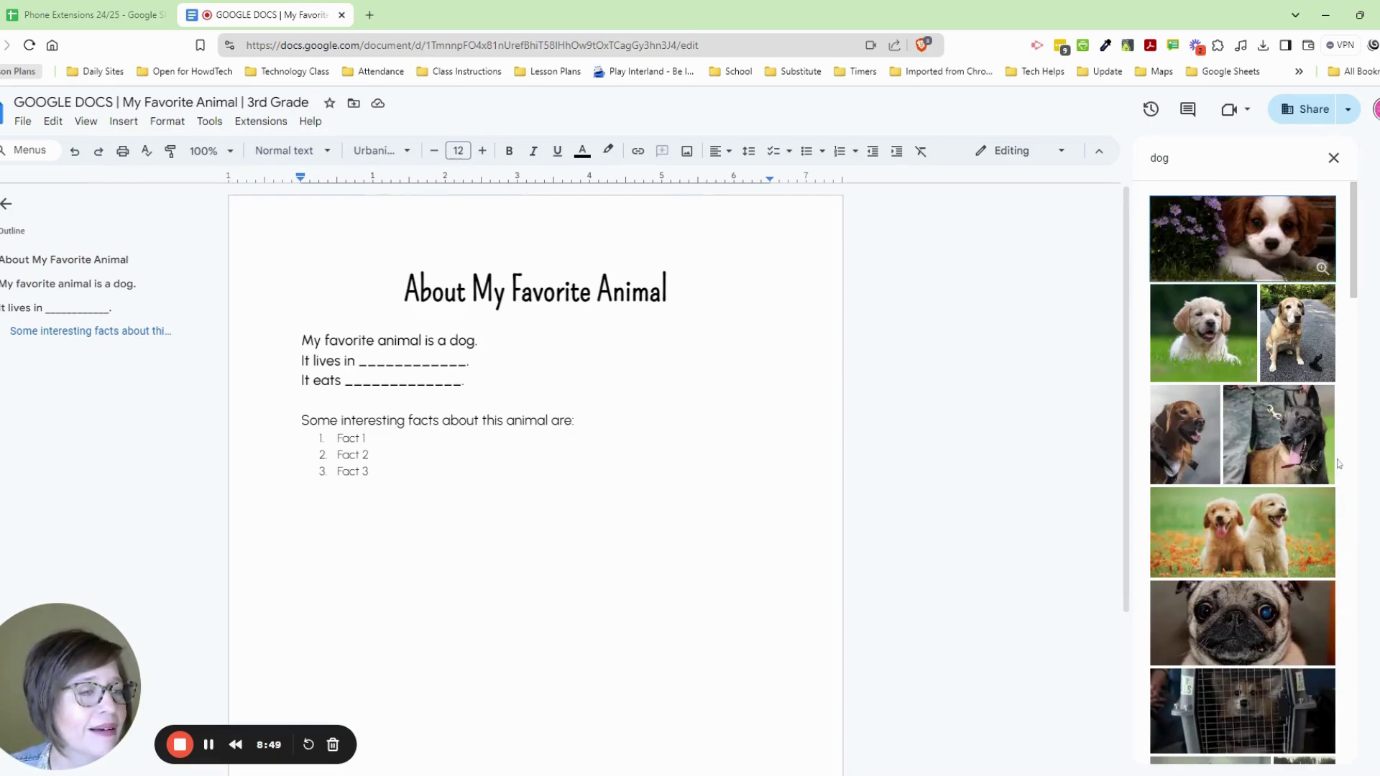
pyautogui.scroll(-5, 1338, 463)
pyautogui.scroll(-3, 1338, 463)
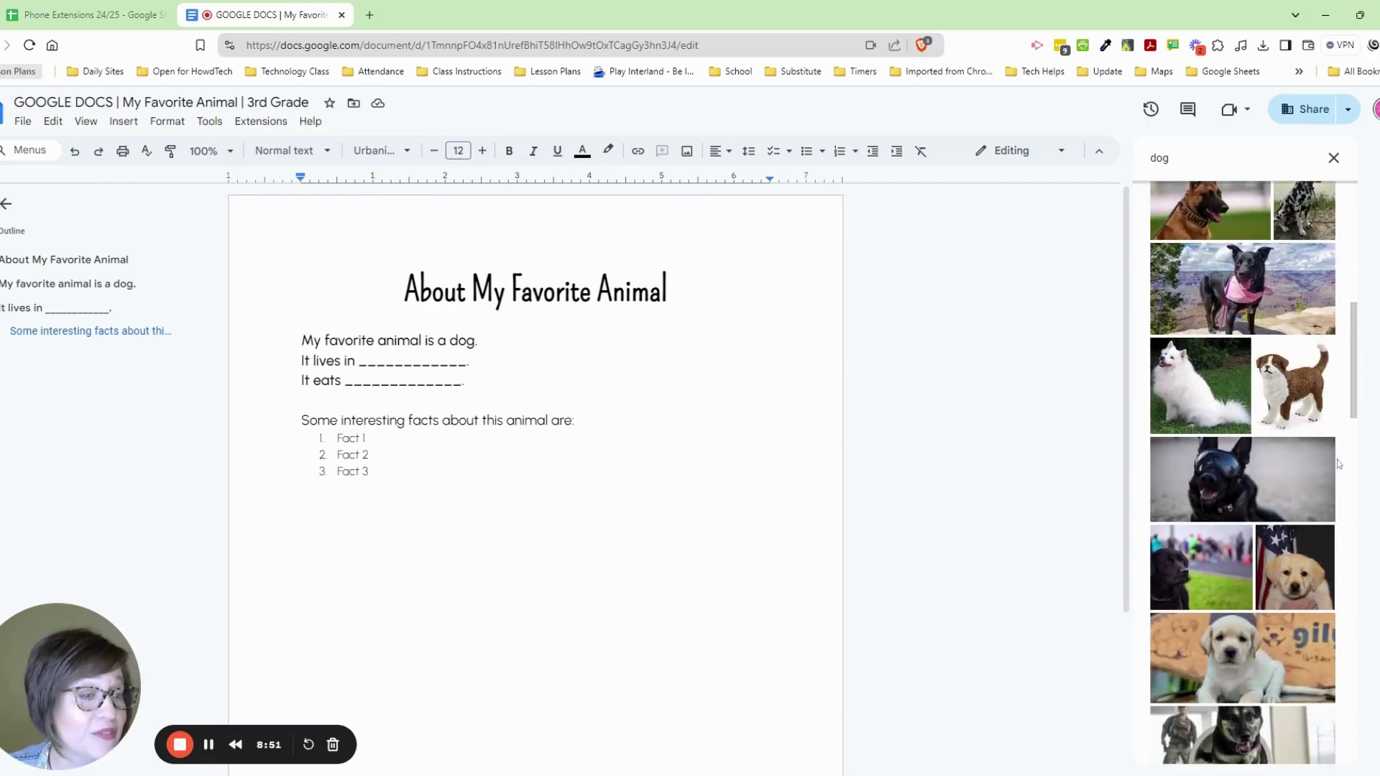
pyautogui.scroll(-2, 1338, 463)
pyautogui.scroll(-5, 1338, 464)
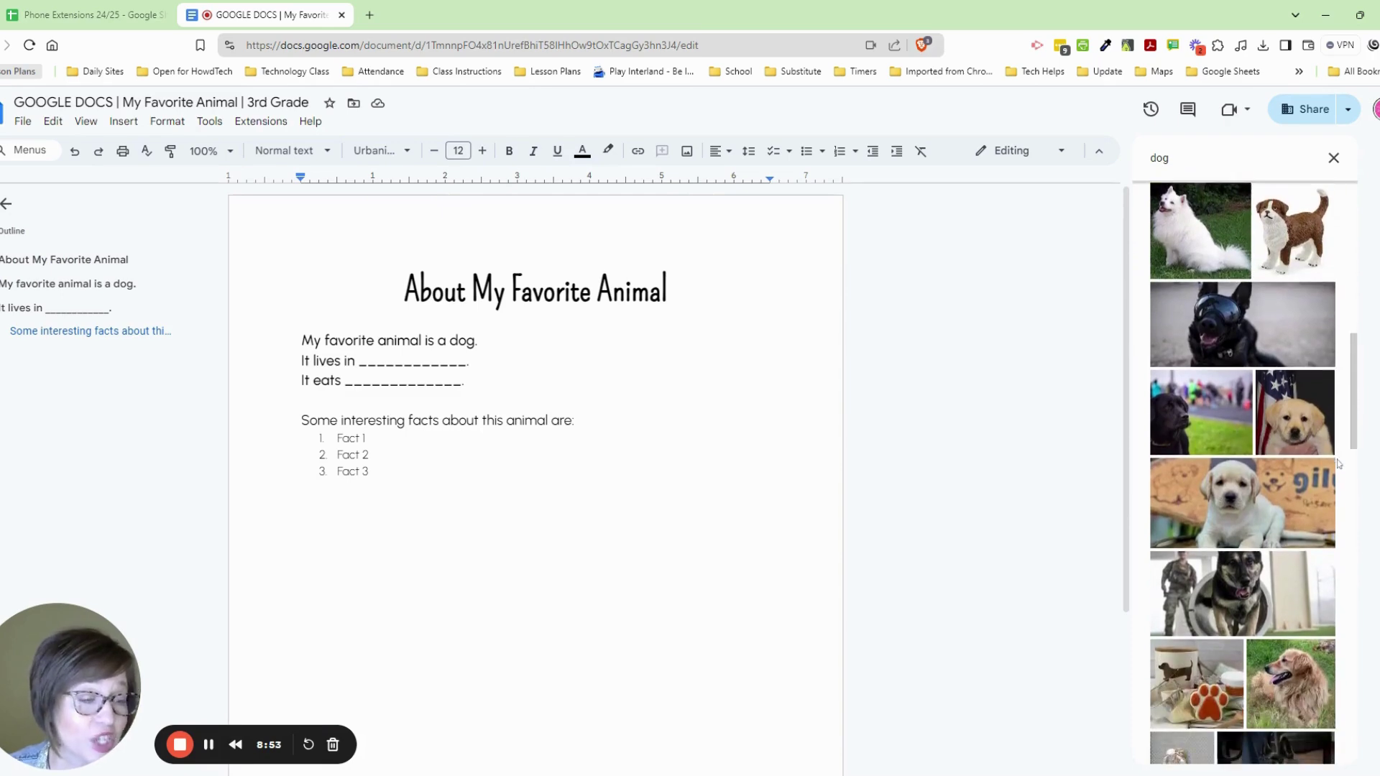
pyautogui.scroll(-2, 1338, 463)
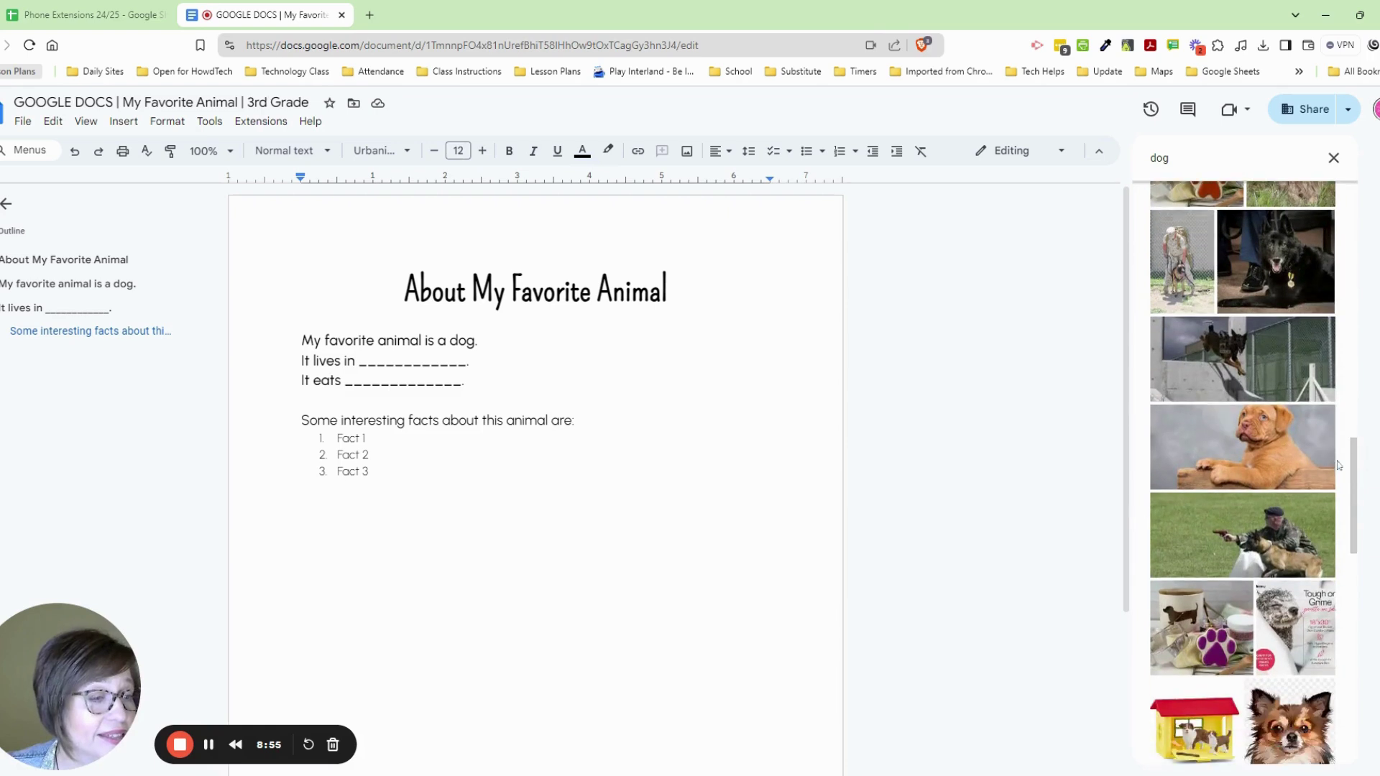
pyautogui.click(1268, 458)
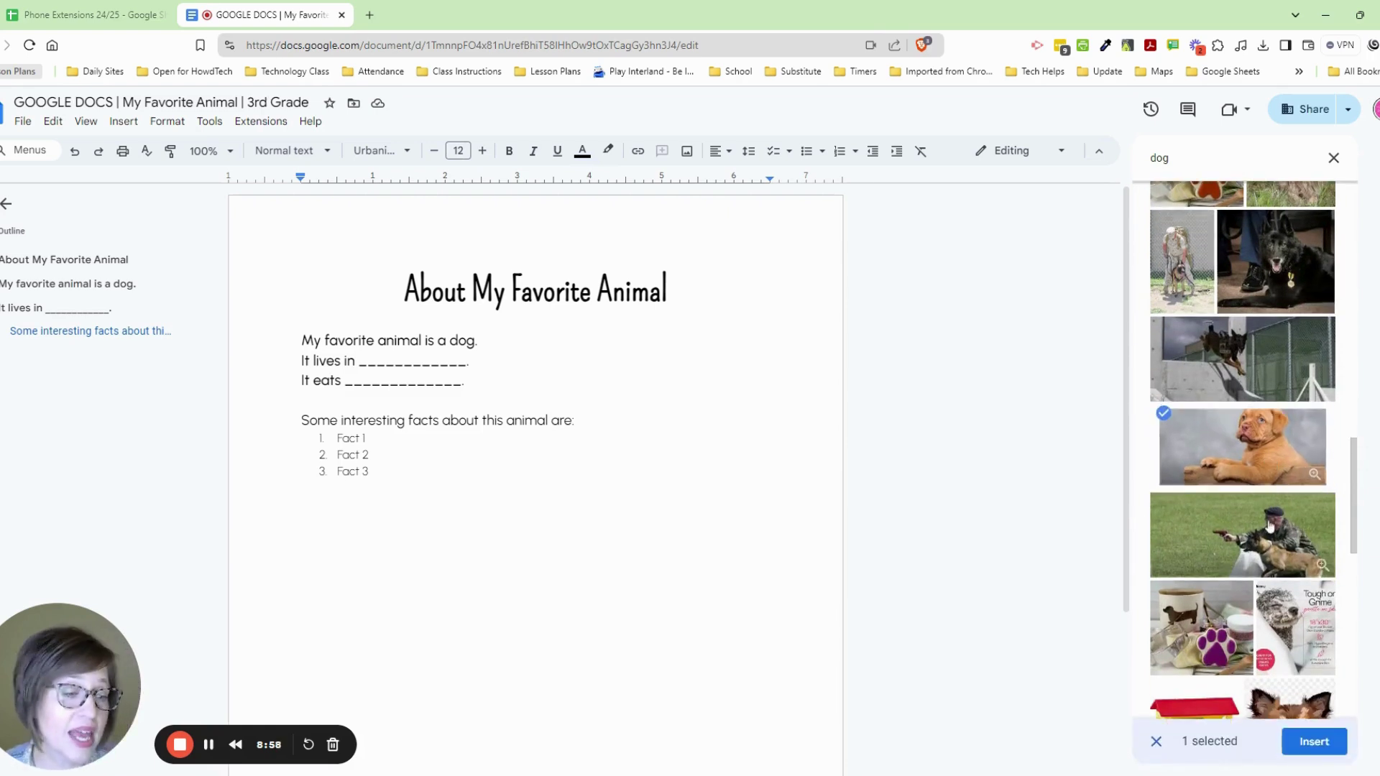
pyautogui.click(1314, 742)
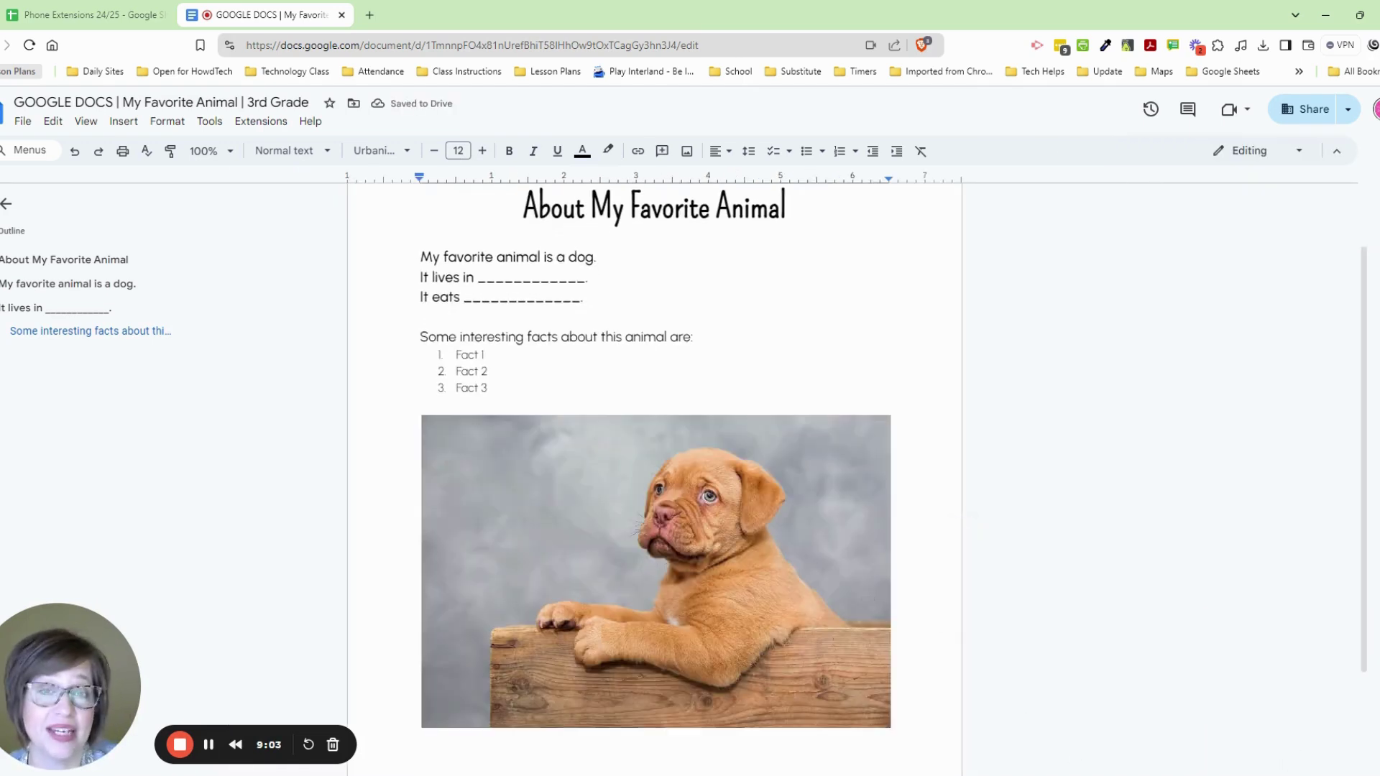
# Try Wrap text and Break text on the puppy photo, then settle on Behind text
pyautogui.scroll(-2, 867, 599)
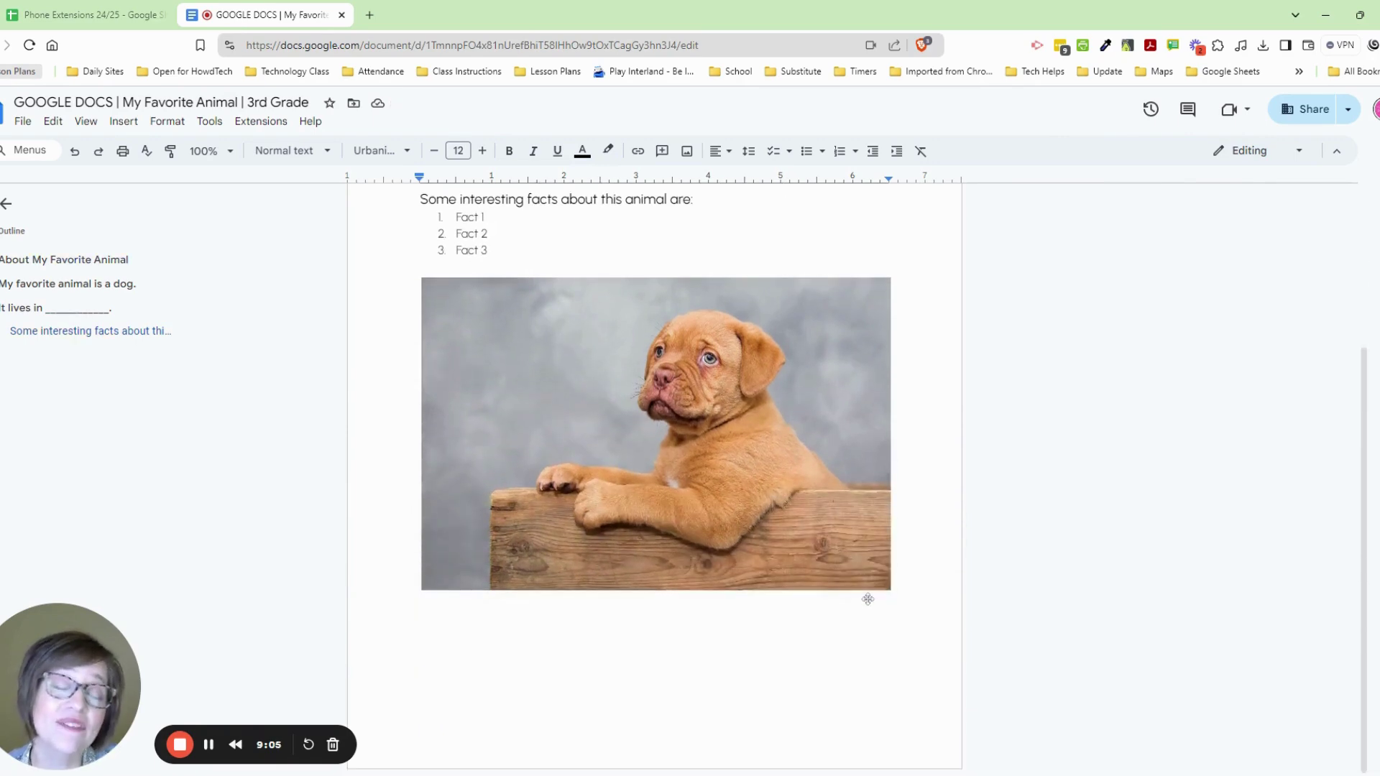
pyautogui.click(785, 462)
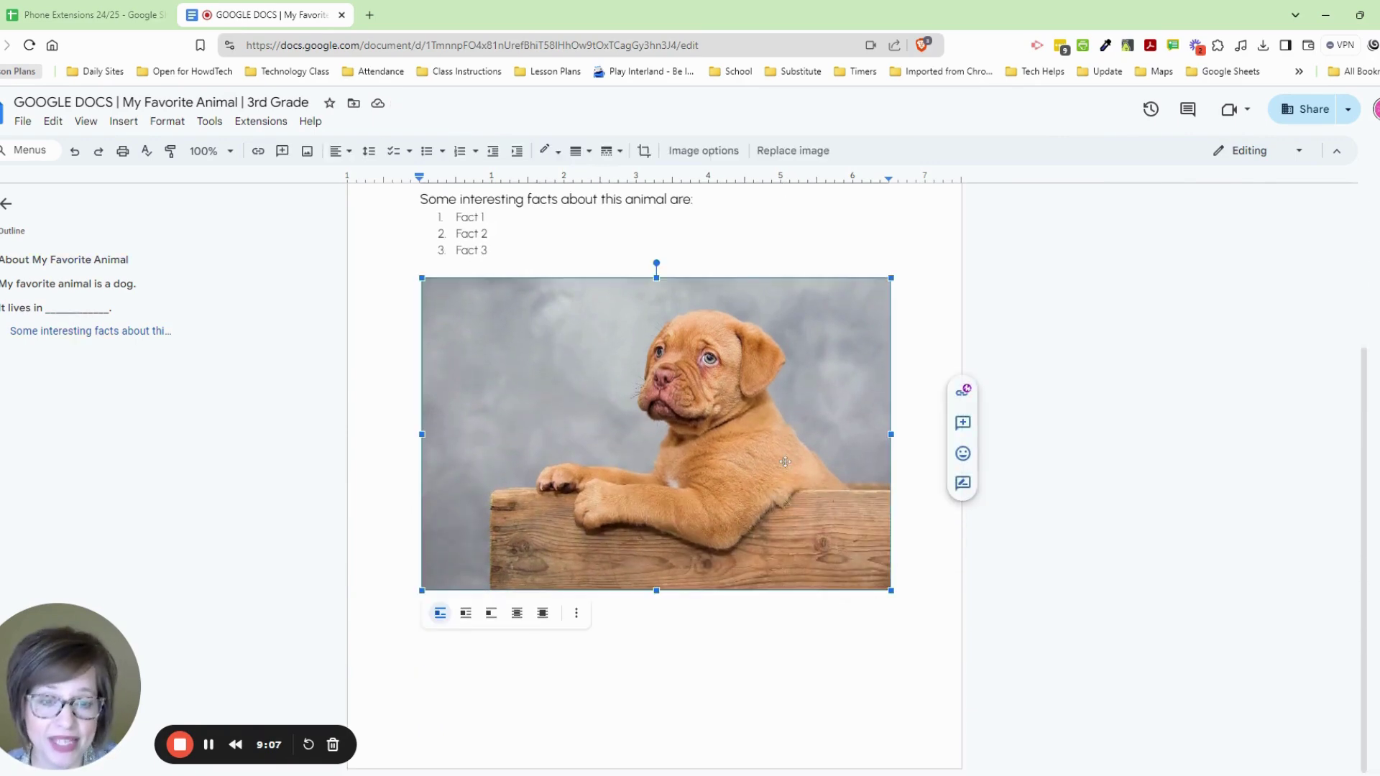
pyautogui.click(467, 615)
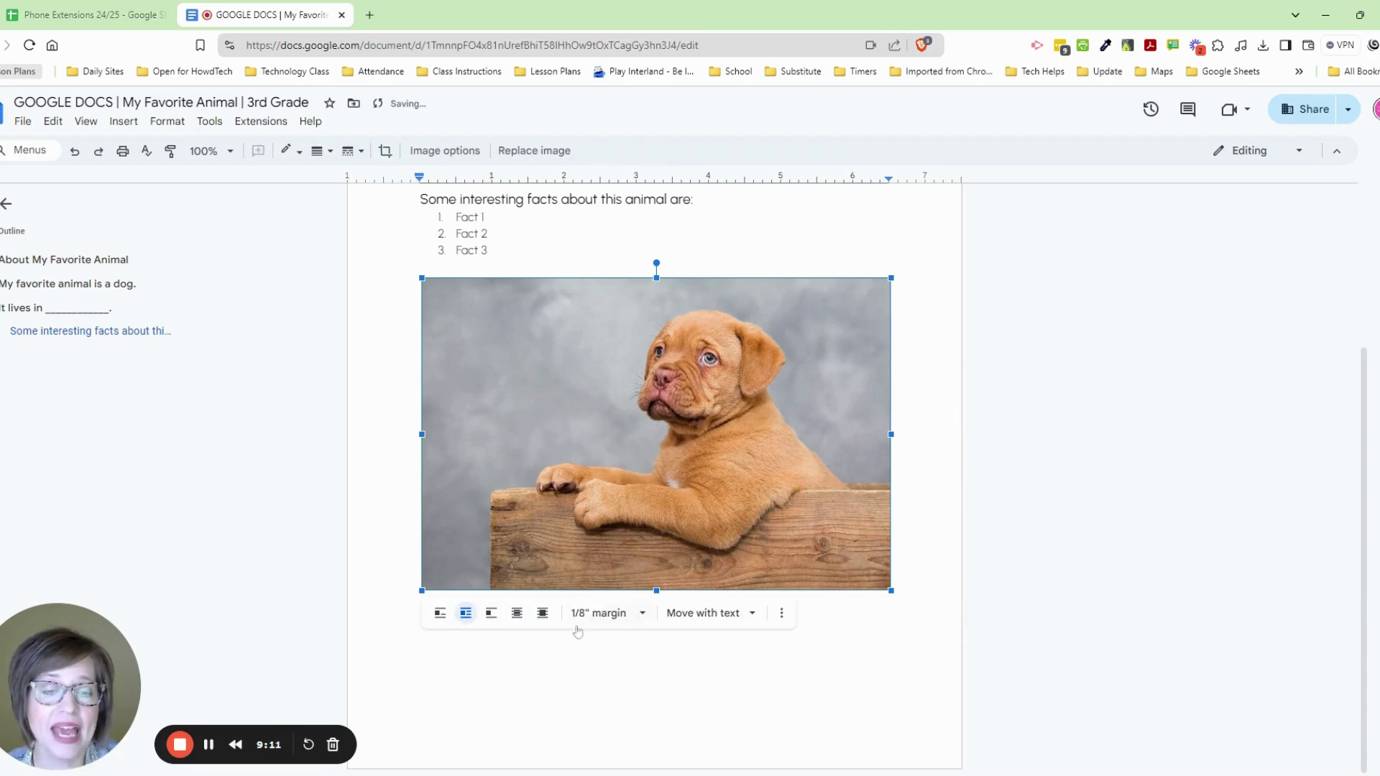
pyautogui.click(491, 614)
pyautogui.click(517, 613)
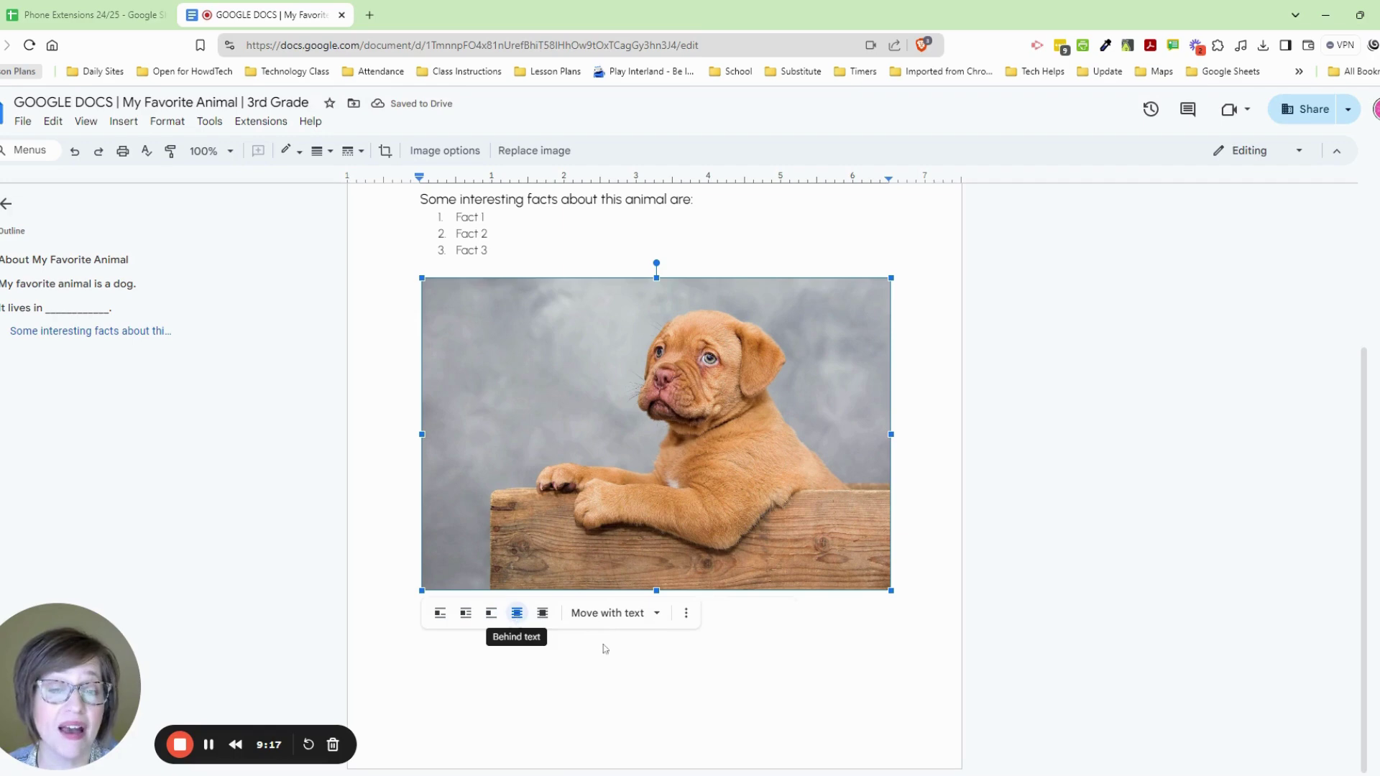
# Drag the puppy photo back to sit just below the Fact 1–3 list
pyautogui.scroll(2, 600, 646)
pyautogui.moveTo(771, 692); pyautogui.dragTo(761, 487)
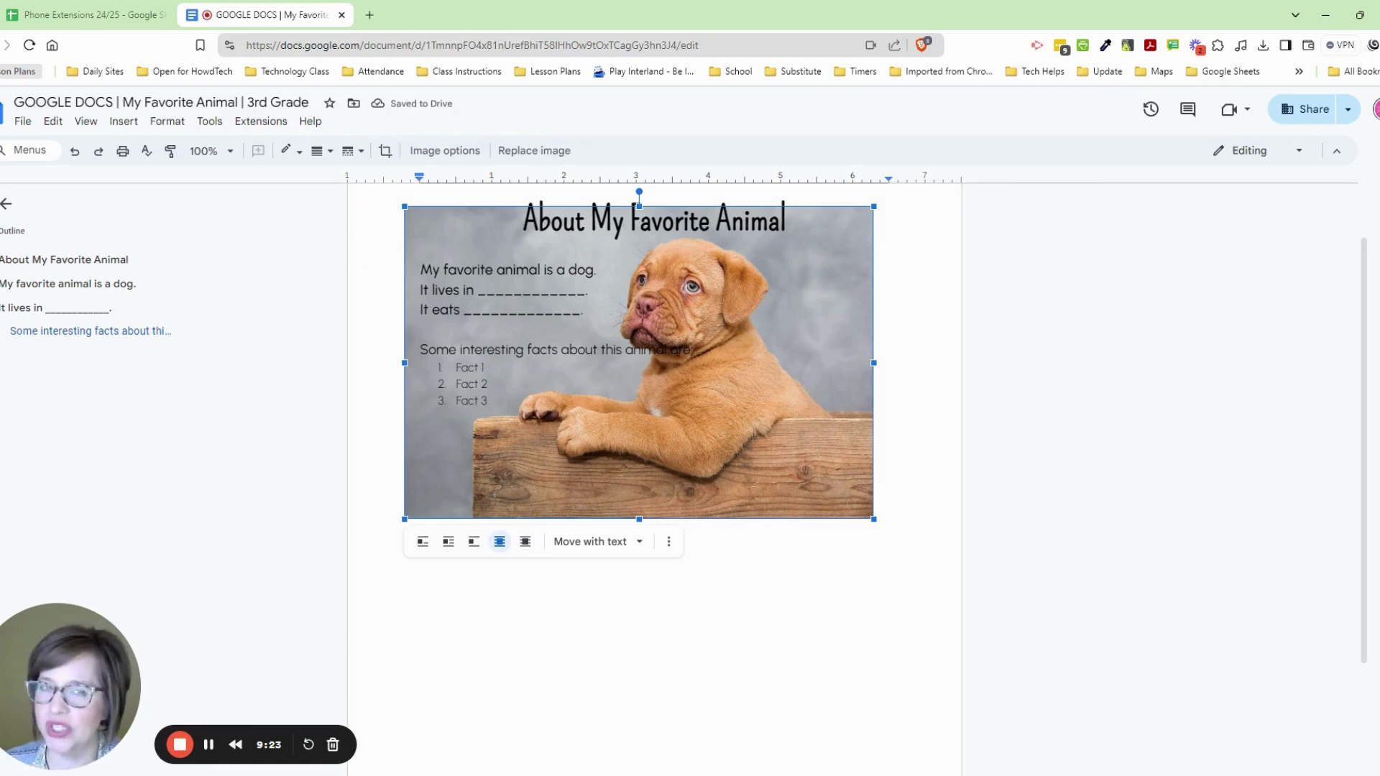
pyautogui.moveTo(780, 488); pyautogui.dragTo(795, 691)
pyautogui.scroll(-2, 857, 494)
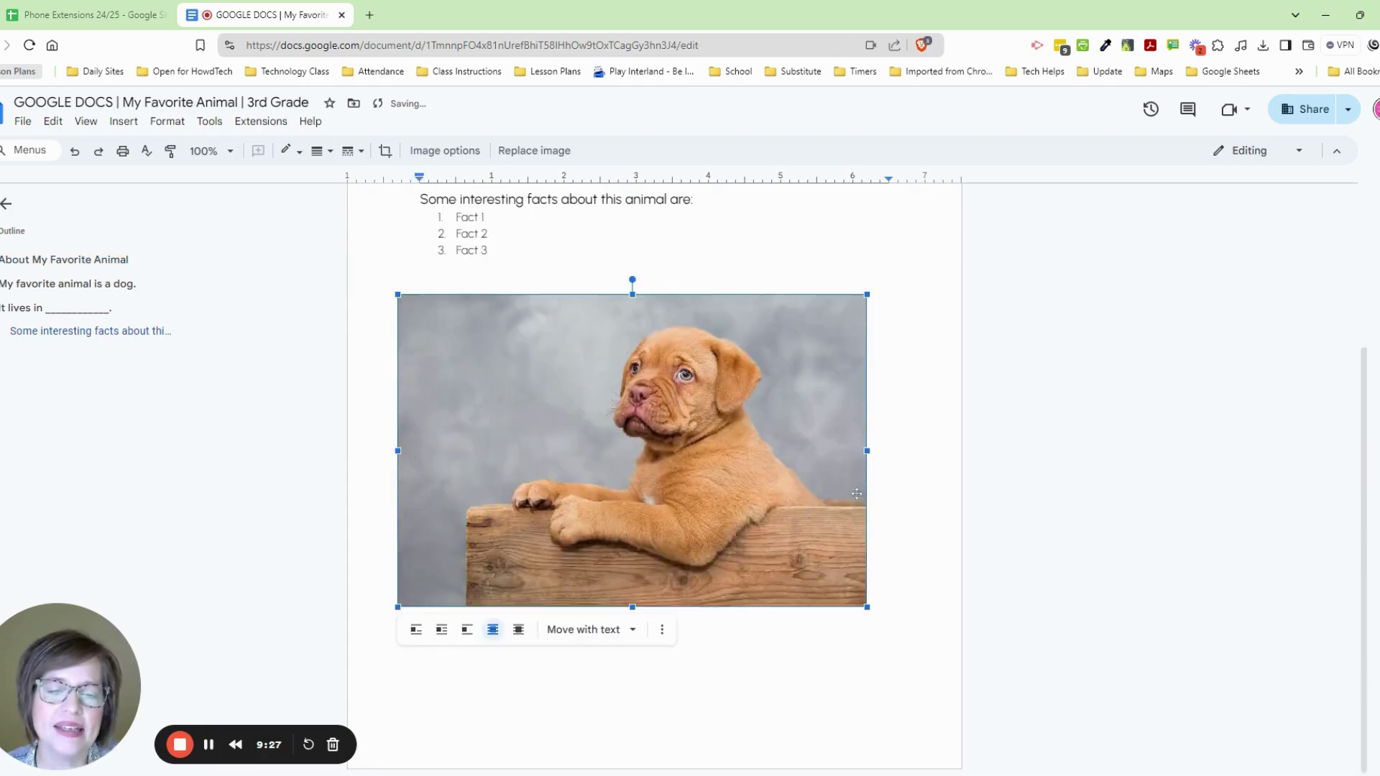